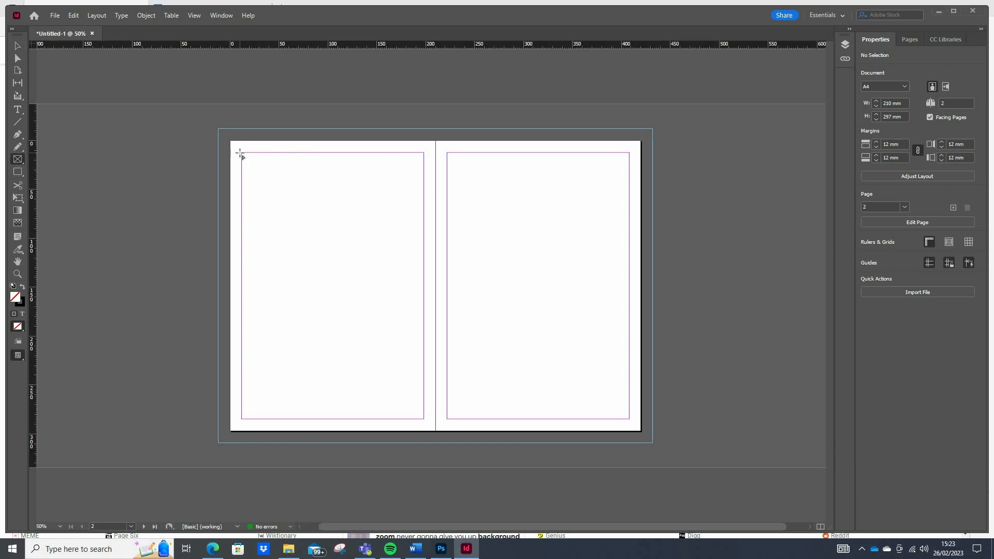
Draw a placeholder frame about 186 × 127 mm in the left page's upper half and browse to the NGGYU folder for placing images.
{"action": "left_click_drag", "start_coordinate": [242, 152], "coordinate": [424, 276]}
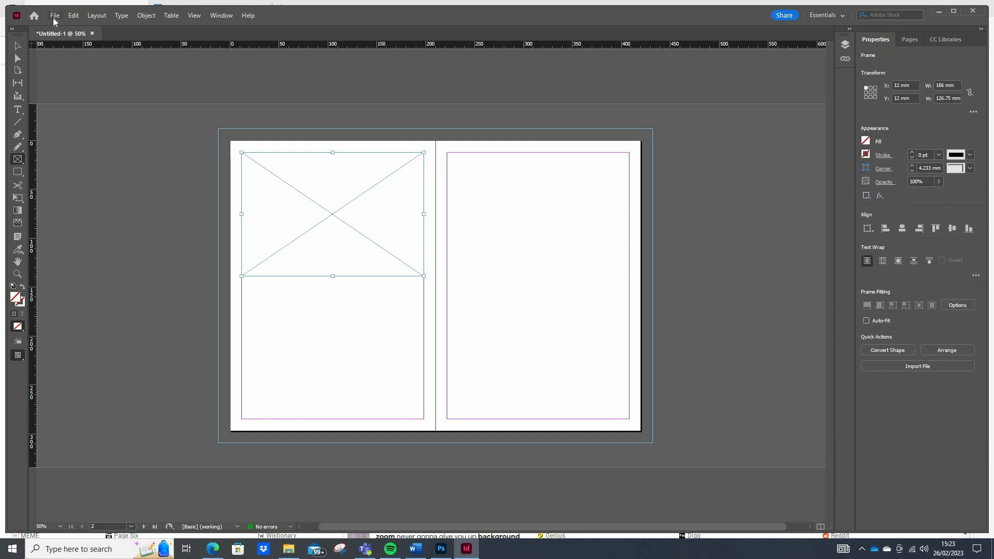
{"action": "left_click", "coordinate": [53, 17]}
{"action": "left_click", "coordinate": [90, 164]}
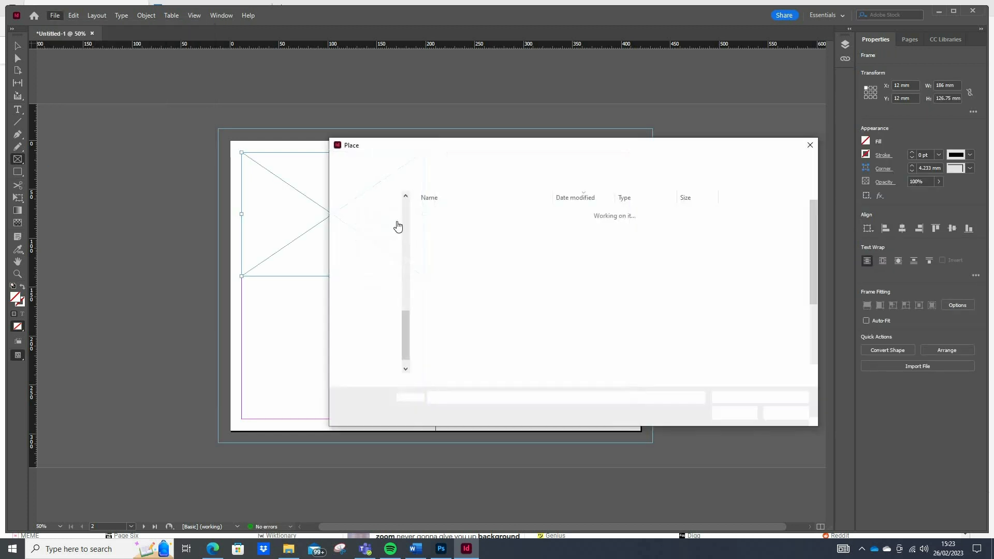
{"action": "scroll", "coordinate": [378, 259], "scroll_direction": "up", "scroll_amount": 10}
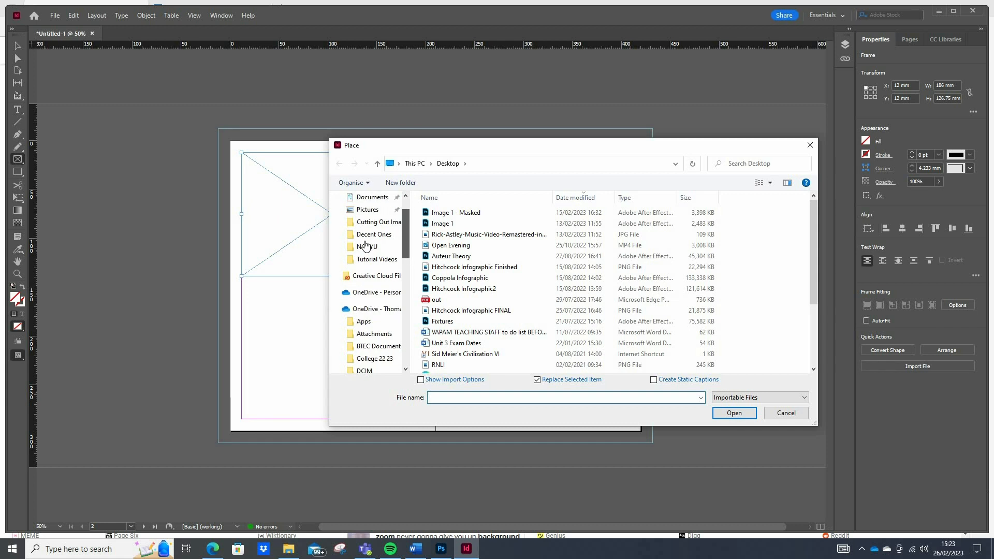
{"action": "left_click", "coordinate": [367, 246]}
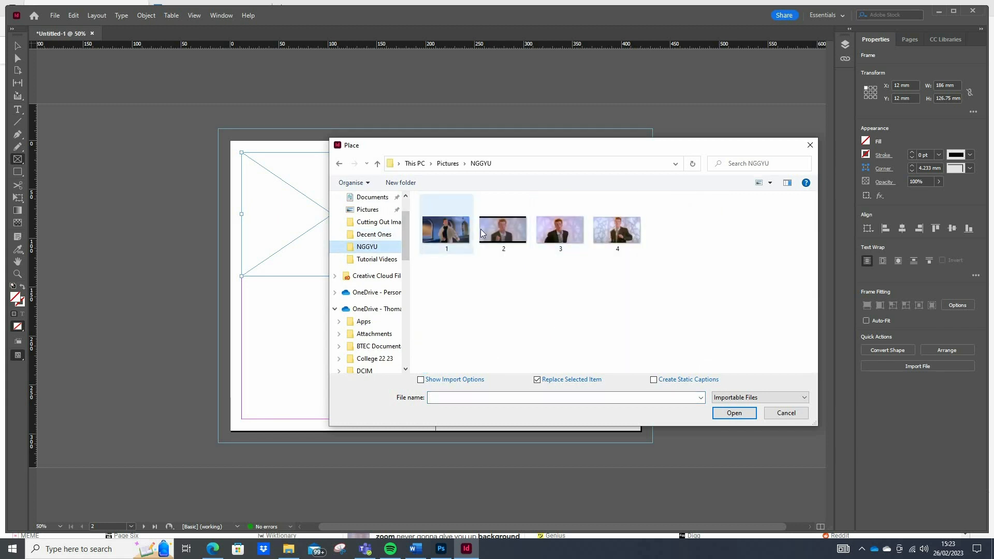
Show all file types and load images 1 to 5 from the NGGYU folder for placement.
{"action": "left_click", "coordinate": [455, 244]}
{"action": "left_click", "coordinate": [617, 228], "text": "shift"}
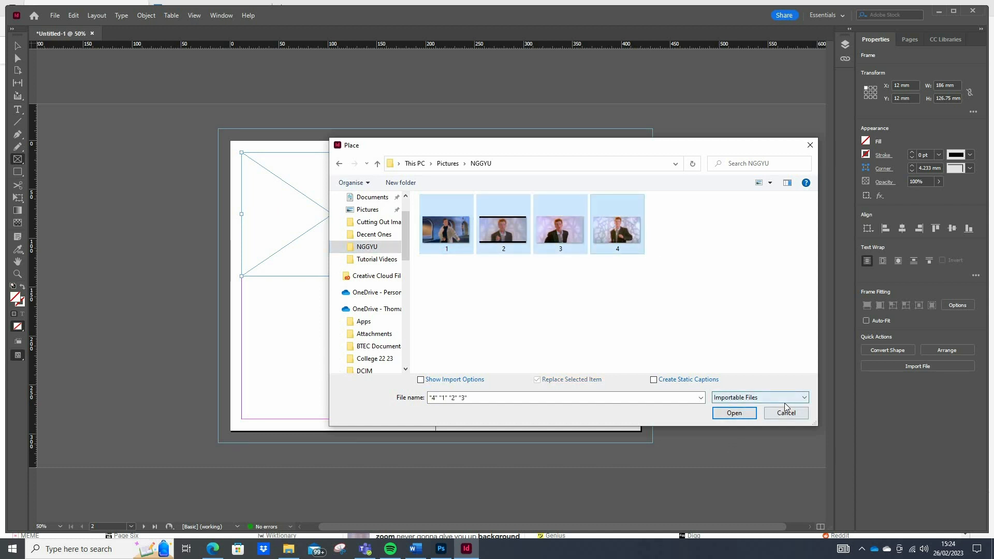
{"action": "left_click", "coordinate": [756, 397]}
{"action": "left_click", "coordinate": [753, 385]}
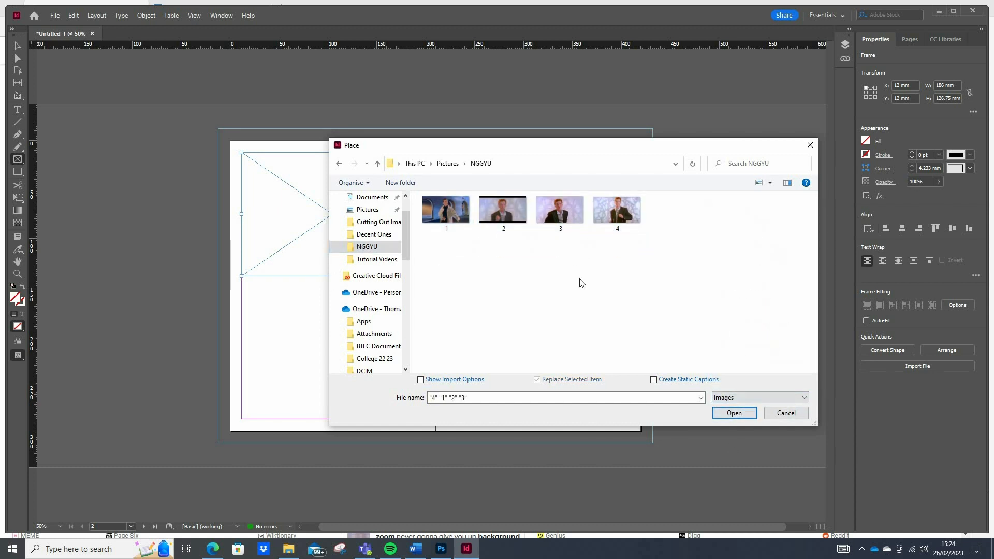
{"action": "left_click", "coordinate": [752, 397]}
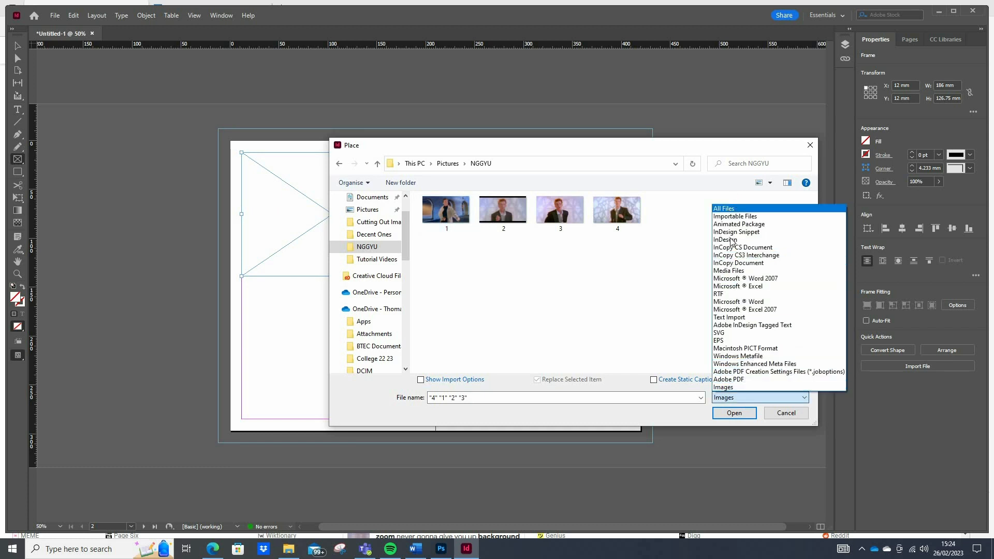
{"action": "left_click", "coordinate": [725, 208]}
{"action": "left_click_drag", "start_coordinate": [758, 312], "coordinate": [417, 196]}
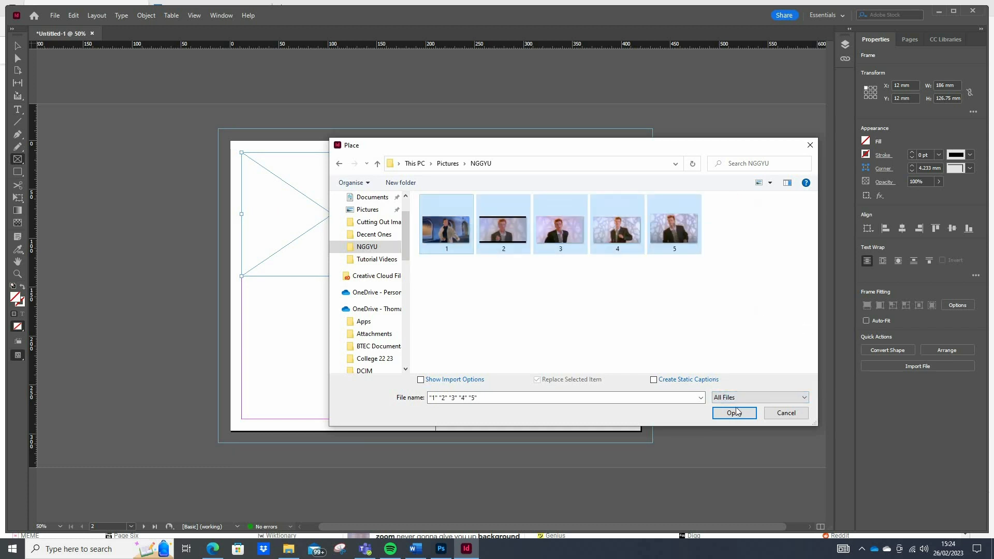
{"action": "left_click", "coordinate": [734, 413]}
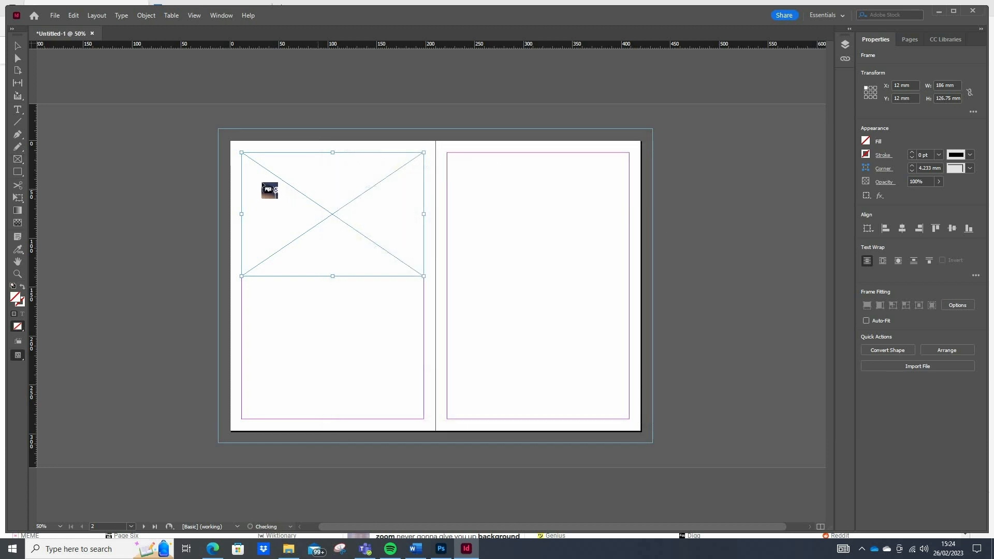
Place image 1 in the drawn frame and images 2 to 5 loosely across the spread.
{"action": "left_click", "coordinate": [261, 175]}
{"action": "left_click", "coordinate": [260, 174]}
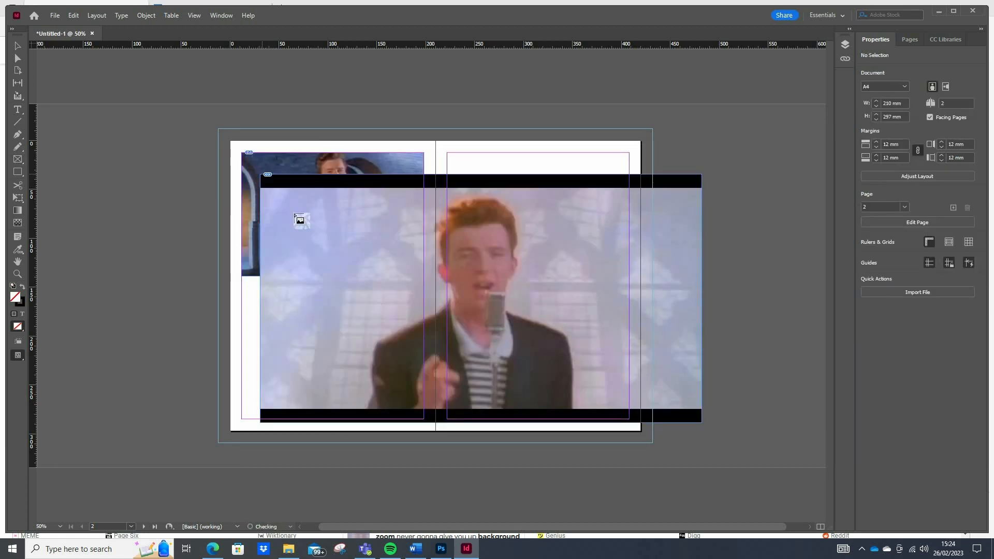
{"action": "left_click", "coordinate": [294, 214]}
{"action": "left_click", "coordinate": [327, 195]}
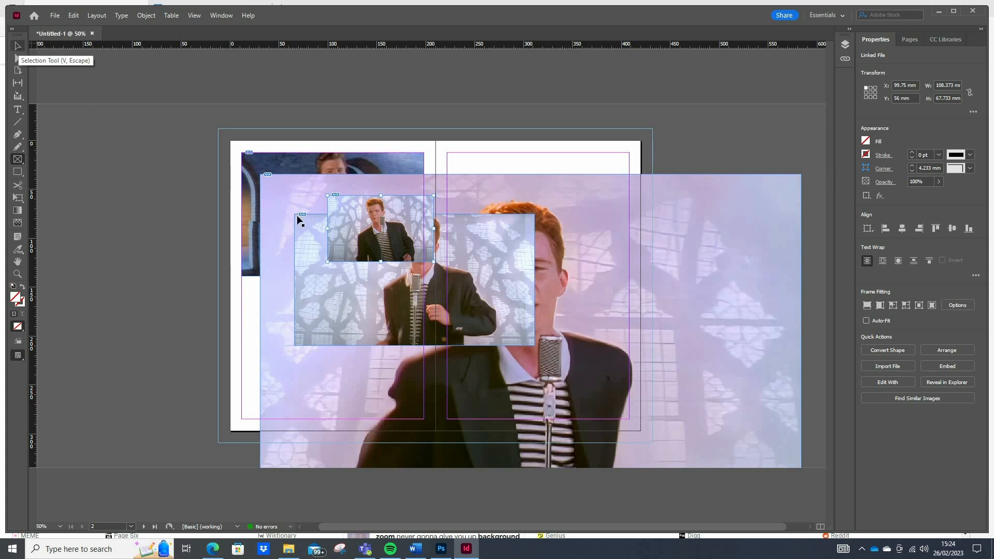
{"action": "key", "text": "v"}
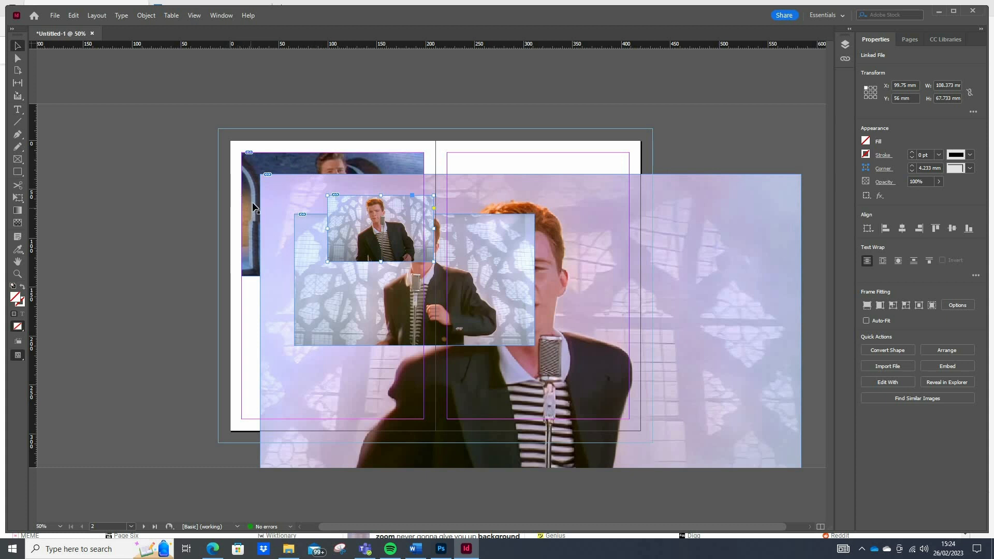
Align image 3 with the left page's upper-left margin corner and crop its frame to 186 × 126.75 mm.
{"action": "left_click", "coordinate": [265, 171]}
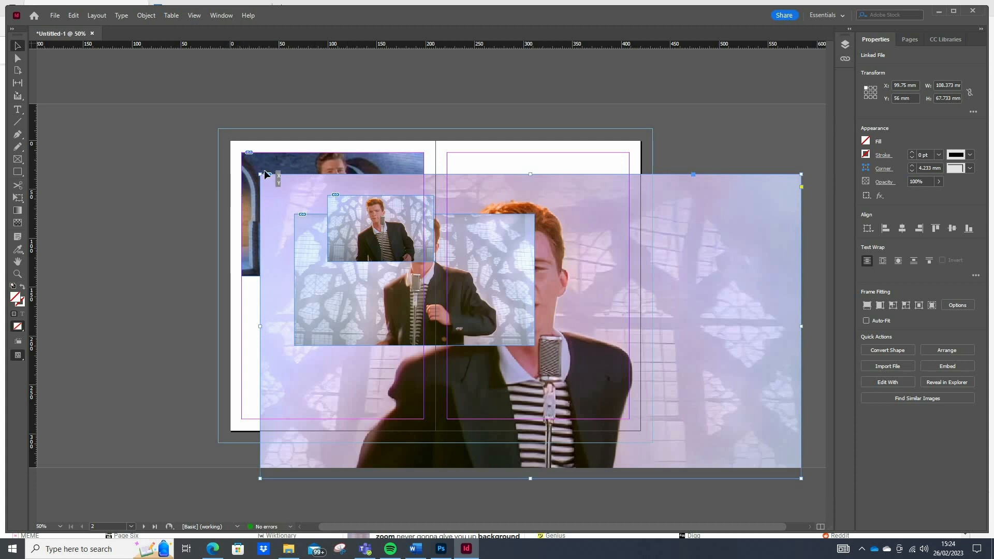
{"action": "left_click_drag", "start_coordinate": [264, 173], "coordinate": [245, 152]}
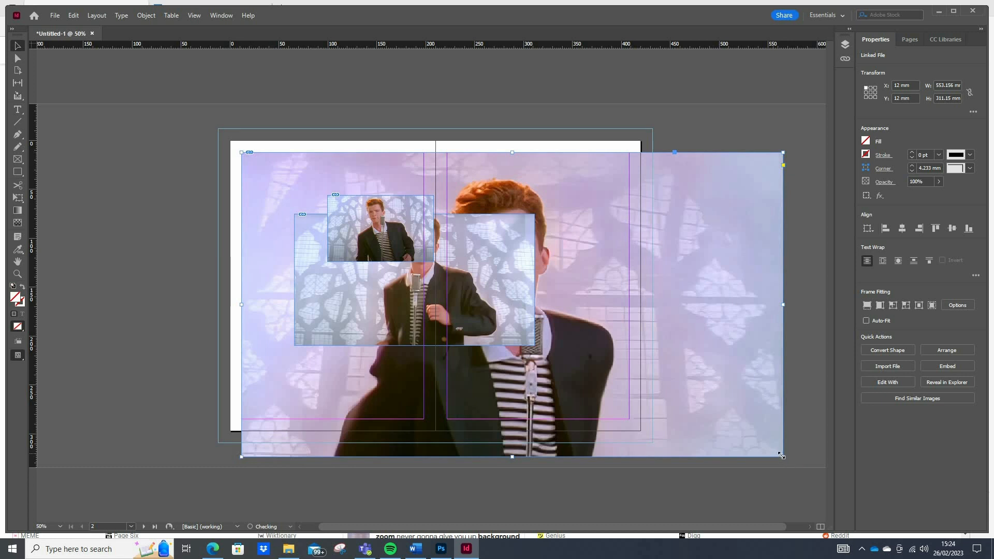
{"action": "left_click_drag", "start_coordinate": [781, 454], "coordinate": [423, 279]}
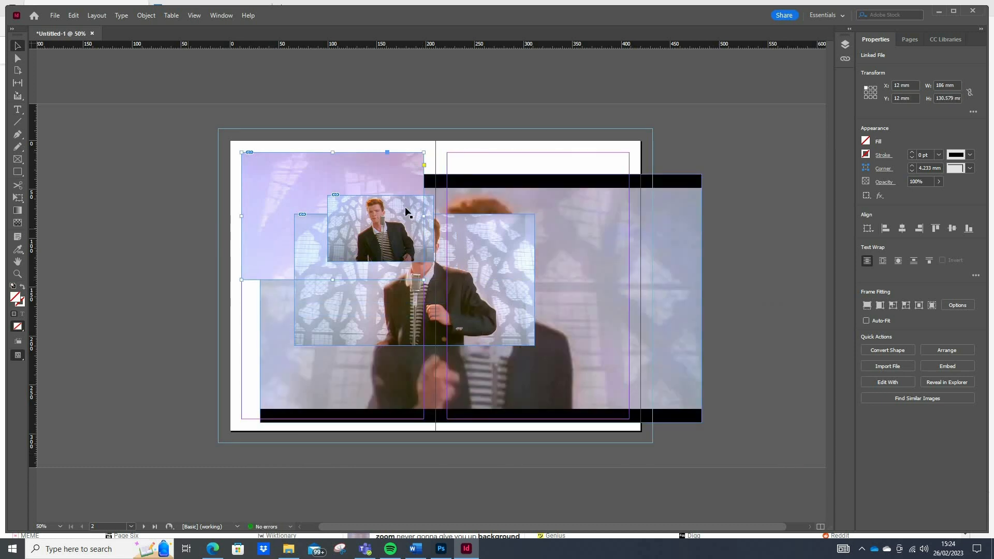
{"action": "left_click", "coordinate": [405, 207]}
{"action": "left_click", "coordinate": [284, 259]}
{"action": "left_click_drag", "start_coordinate": [332, 280], "coordinate": [333, 276]}
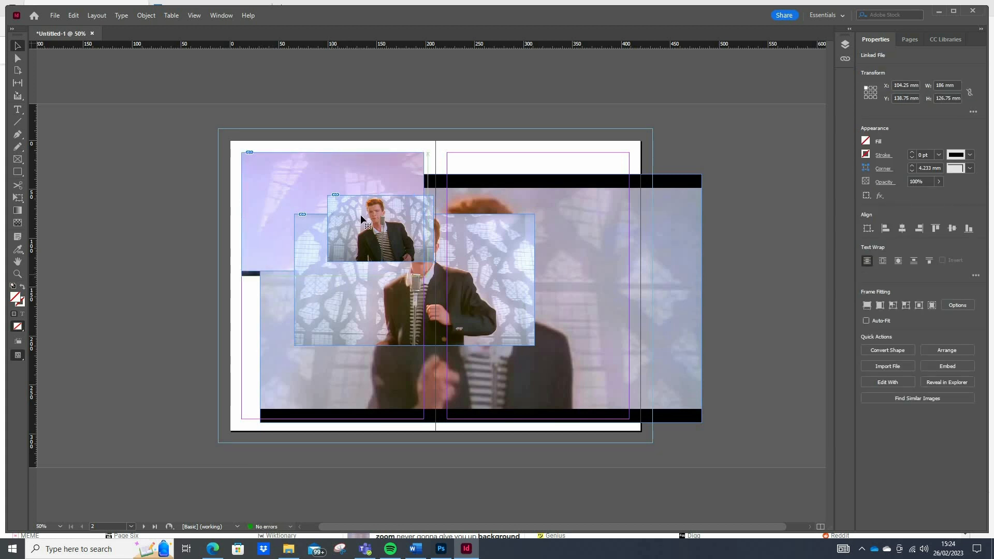
{"action": "left_click", "coordinate": [537, 99]}
Move image 5 to the left page's upper-left margin corner and fill image 3's frame proportionally.
{"action": "left_click_drag", "start_coordinate": [342, 211], "coordinate": [273, 167]}
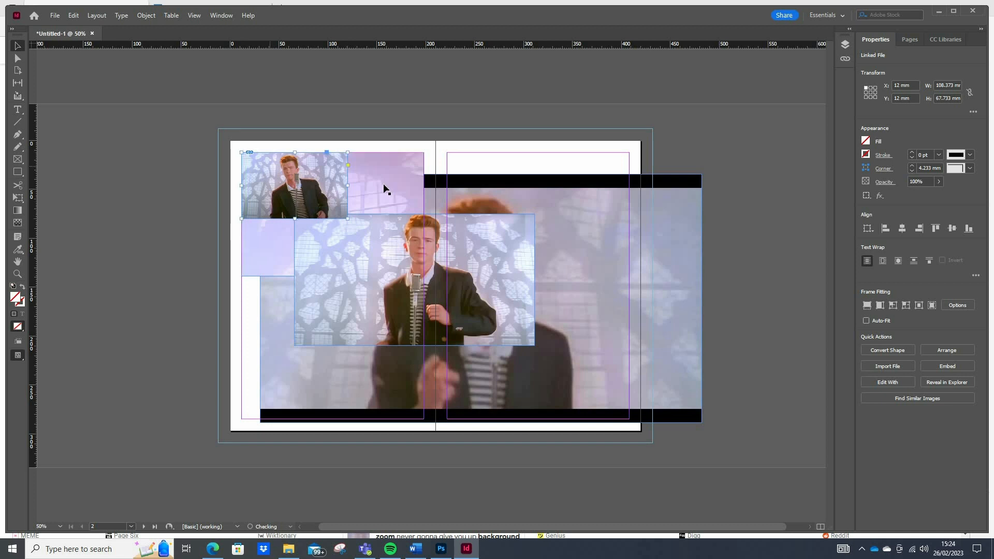
{"action": "left_click", "coordinate": [384, 185]}
{"action": "left_click", "coordinate": [867, 307]}
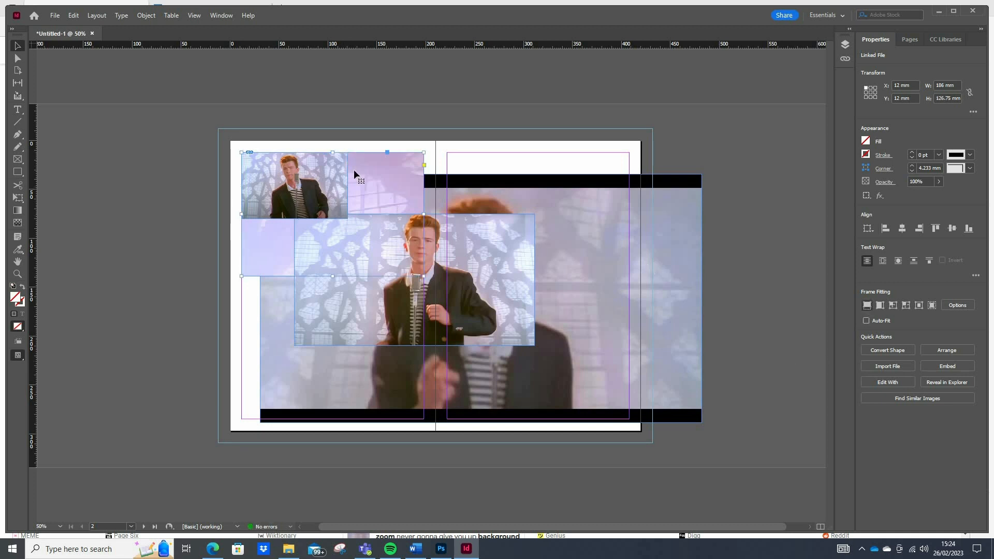
Enlarge image 5's frame to 186 × 126.75 mm and make its content fill the frame proportionally.
{"action": "mouse_move", "coordinate": [424, 276]}
{"action": "left_mouse_down"}
{"action": "mouse_move", "coordinate": [346, 220]}
{"action": "mouse_move", "coordinate": [402, 234]}
{"action": "mouse_move", "coordinate": [401, 274]}
{"action": "mouse_move", "coordinate": [424, 276]}
{"action": "left_mouse_up"}
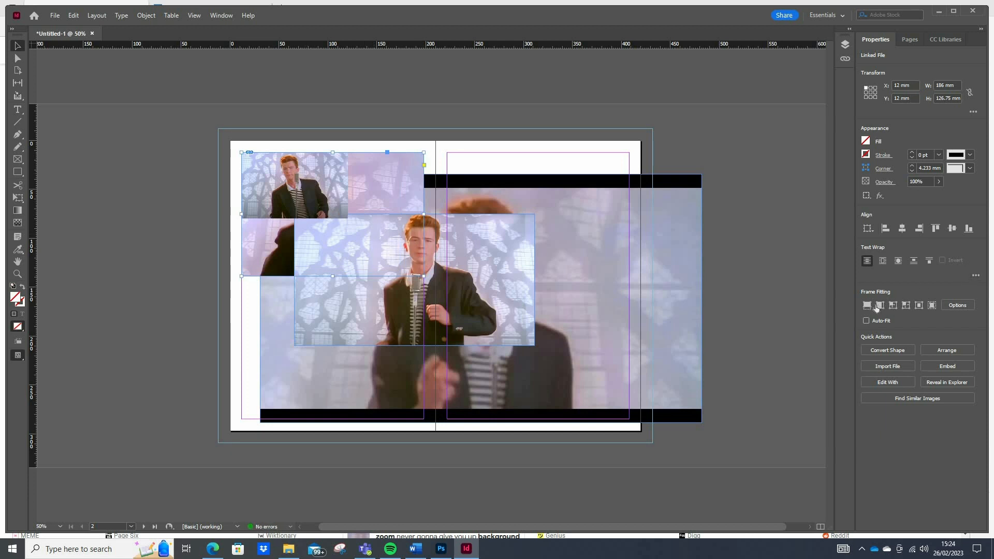
{"action": "left_click", "coordinate": [879, 306]}
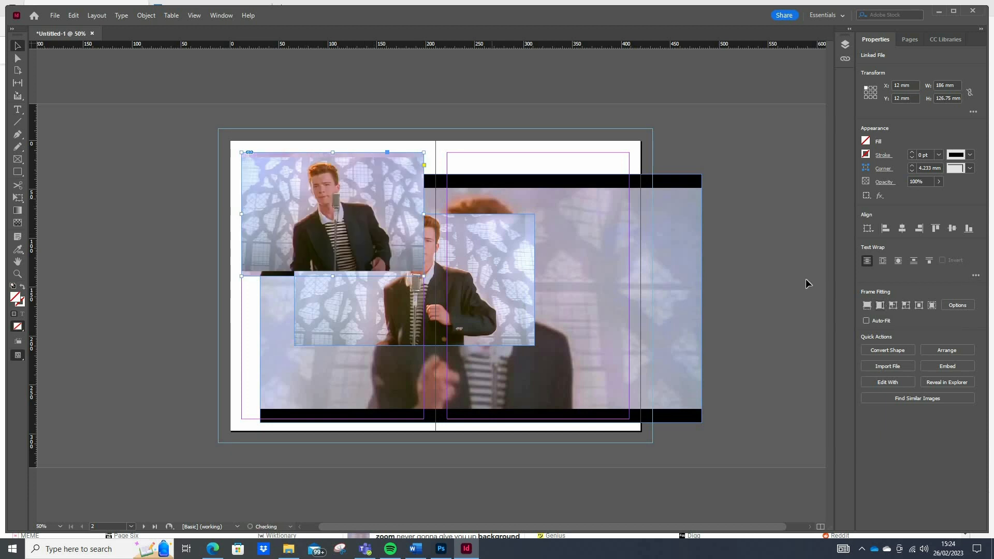
{"action": "left_click", "coordinate": [864, 304]}
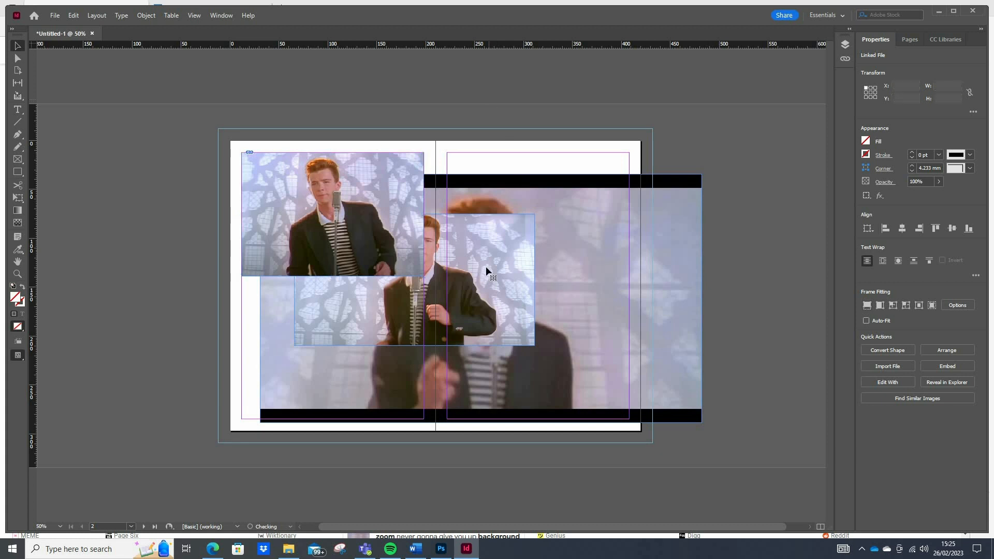
Move image 4 behind image 5 at the upper-left margin corner and resize its frame to 186 × 126.75 mm.
{"action": "left_click_drag", "start_coordinate": [485, 266], "coordinate": [424, 226]}
{"action": "mouse_move", "coordinate": [333, 283]}
{"action": "left_mouse_down"}
{"action": "mouse_move", "coordinate": [345, 277]}
{"action": "mouse_move", "coordinate": [332, 276]}
{"action": "left_mouse_up"}
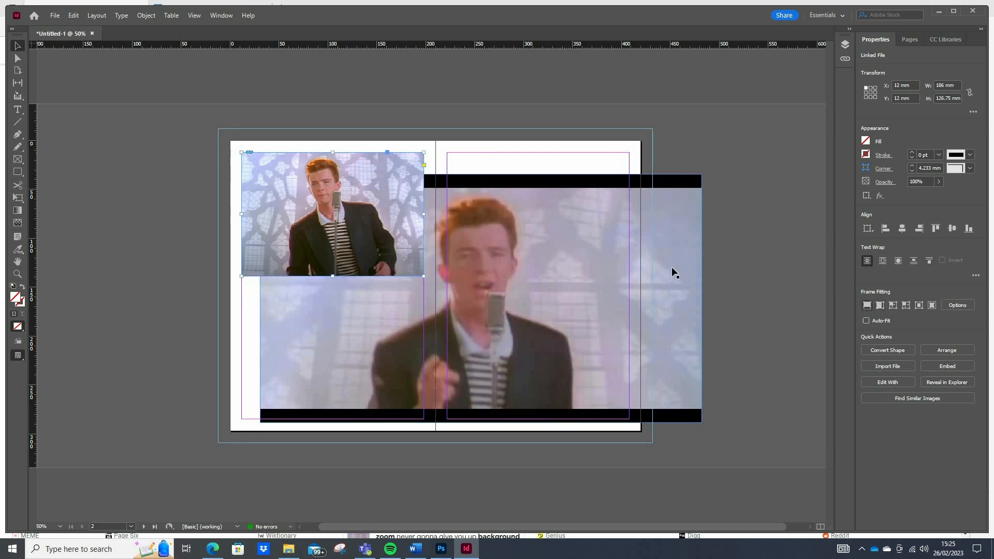
Bring image 2 to the front and align it with the left page's upper-left margin corner at X 12, Y 12 mm.
{"action": "left_click_drag", "start_coordinate": [530, 206], "coordinate": [546, 226]}
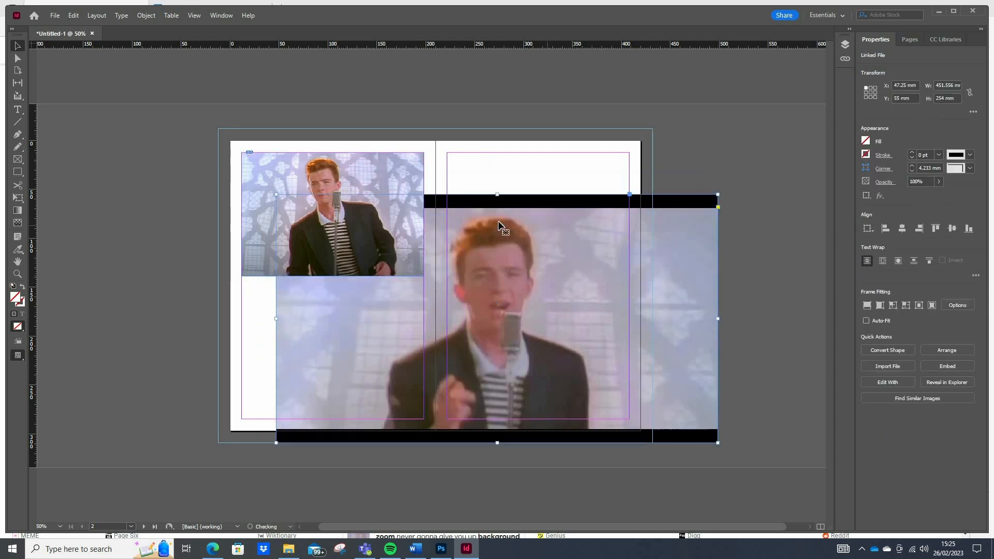
{"action": "key", "text": "ctrl+shift+bracketright"}
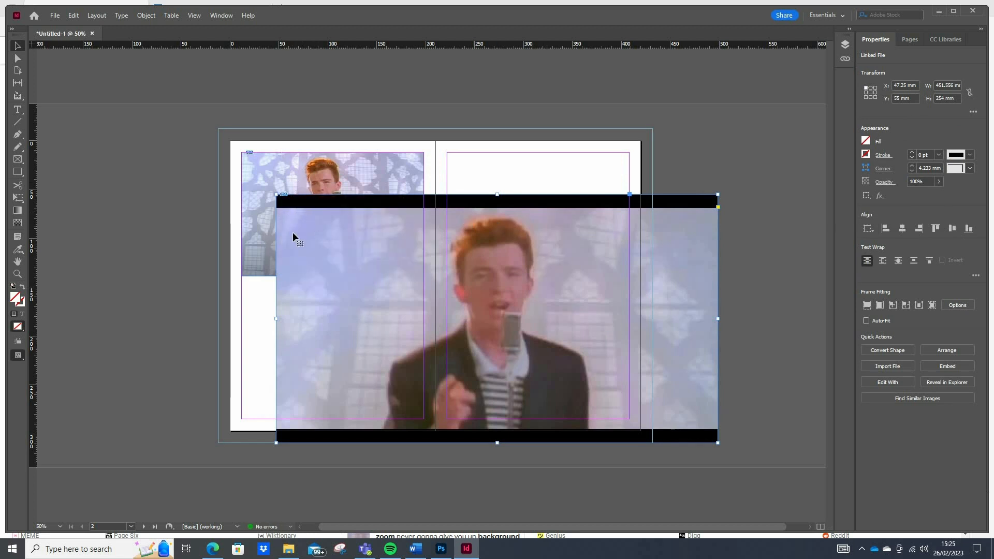
{"action": "left_click_drag", "start_coordinate": [270, 193], "coordinate": [259, 192]}
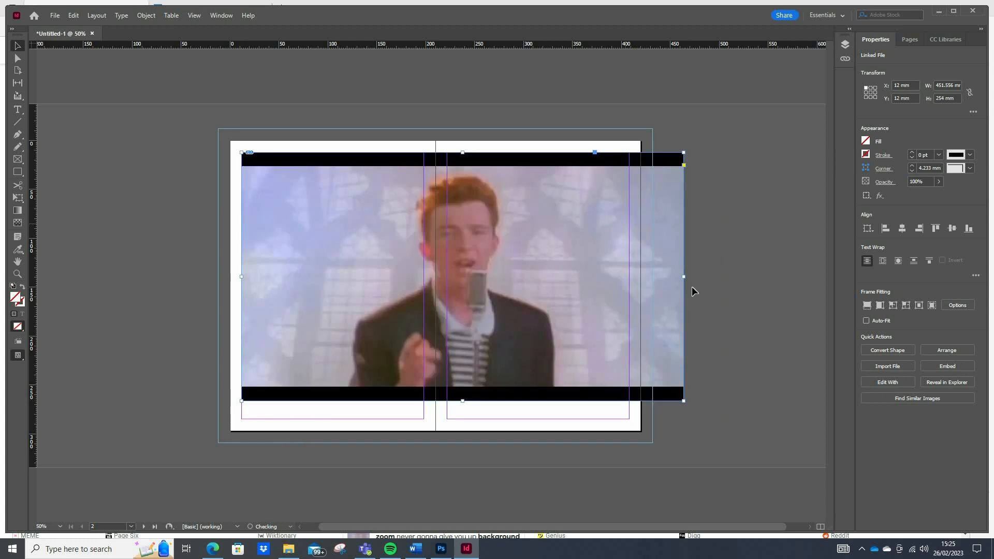
Crop image 2's frame to 186 × 126.75 mm and fill the frame proportionally with the picture.
{"action": "left_click_drag", "start_coordinate": [685, 278], "coordinate": [424, 278]}
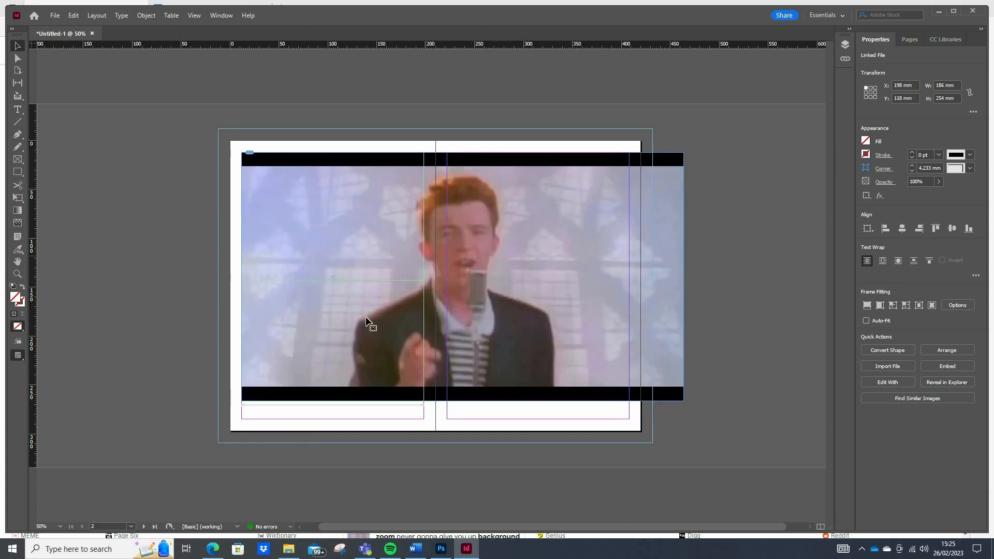
{"action": "left_click_drag", "start_coordinate": [332, 401], "coordinate": [335, 276]}
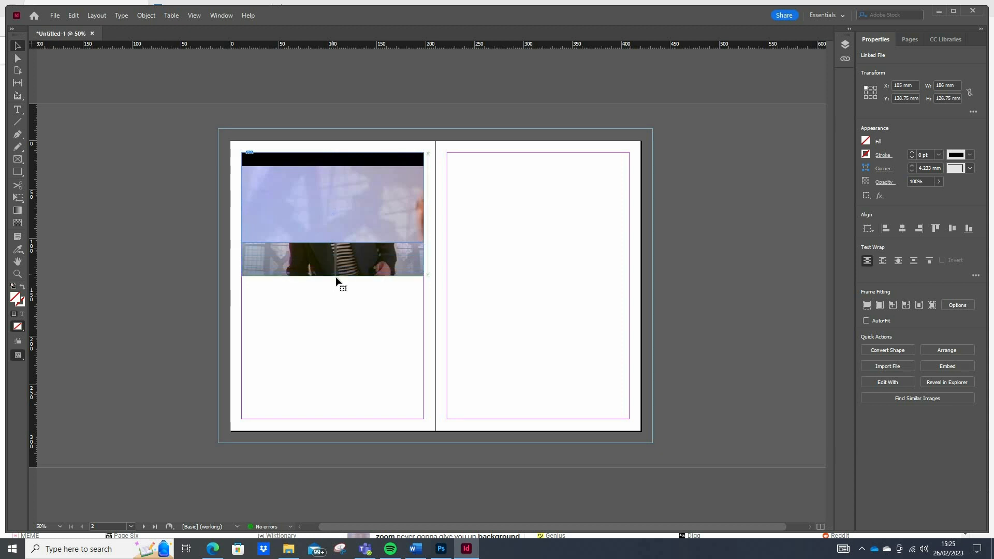
{"action": "left_click", "coordinate": [868, 307]}
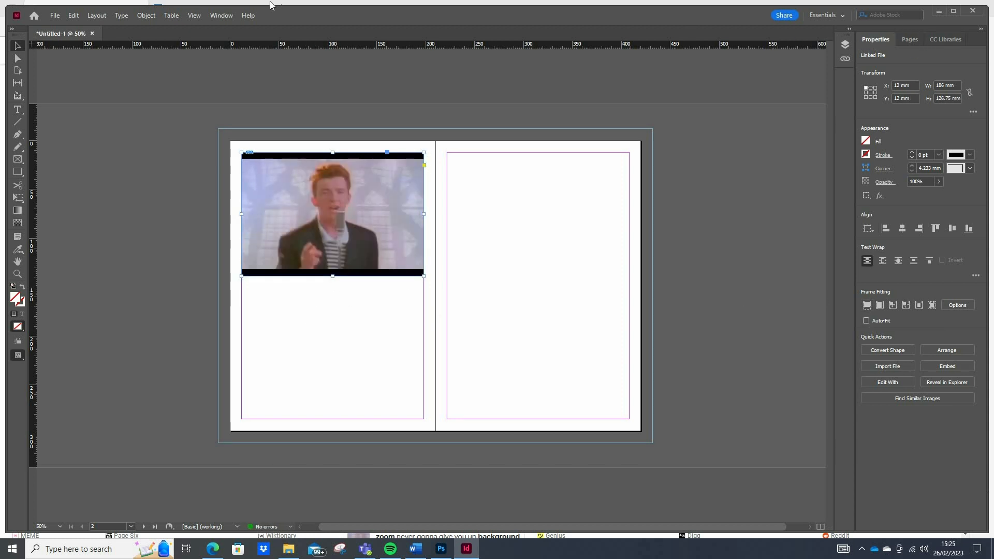
List the stacked objects in Layer 1 and select the 2.jpg entry.
{"action": "left_click", "coordinate": [231, 17]}
{"action": "left_click", "coordinate": [280, 167]}
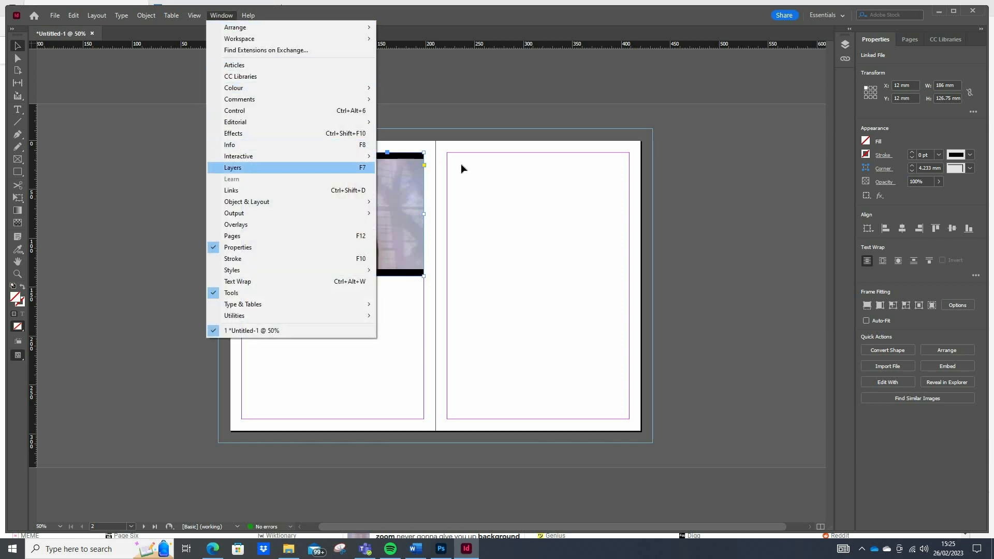
{"action": "left_click", "coordinate": [735, 54]}
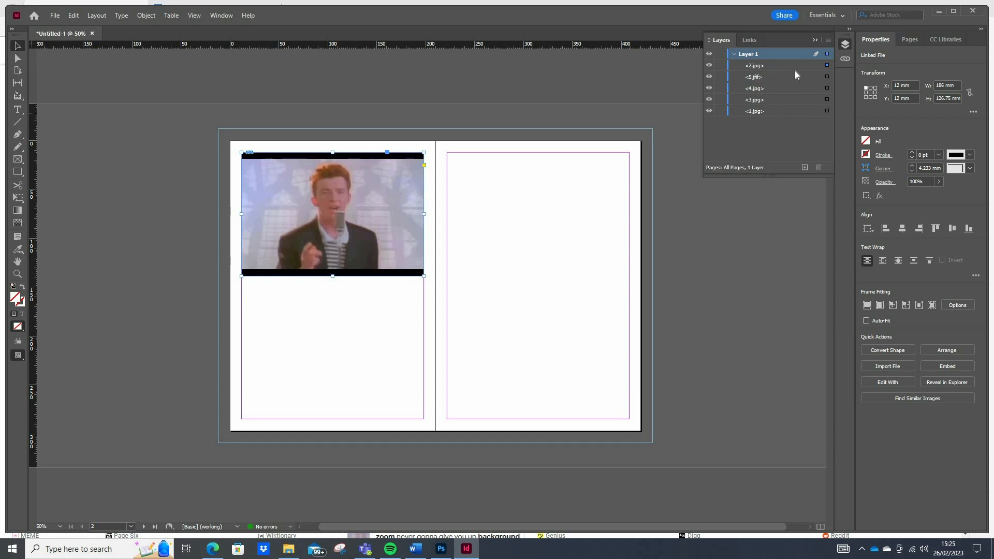
{"action": "left_click", "coordinate": [770, 65]}
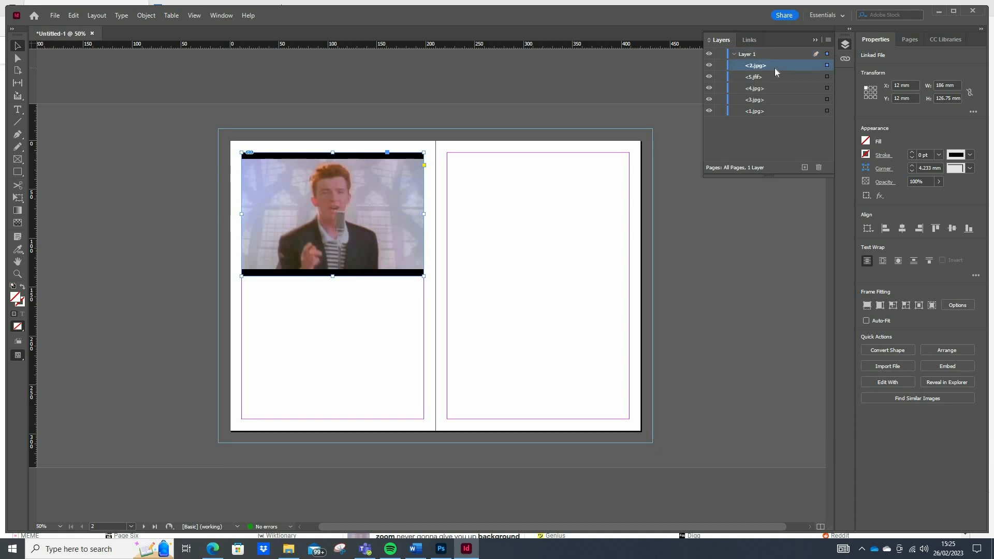
Try moving 2.jpg below 4.jpg in the layer order, undo the reordering and collapse the layer list.
{"action": "left_click_drag", "start_coordinate": [774, 67], "coordinate": [776, 87]}
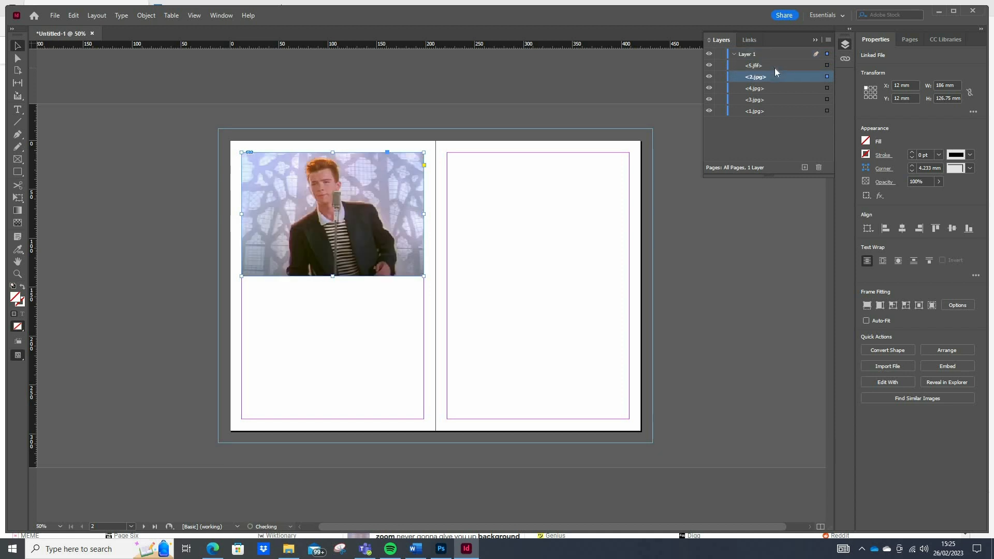
{"action": "left_click", "coordinate": [773, 112]}
{"action": "key", "text": "ctrl+z"}
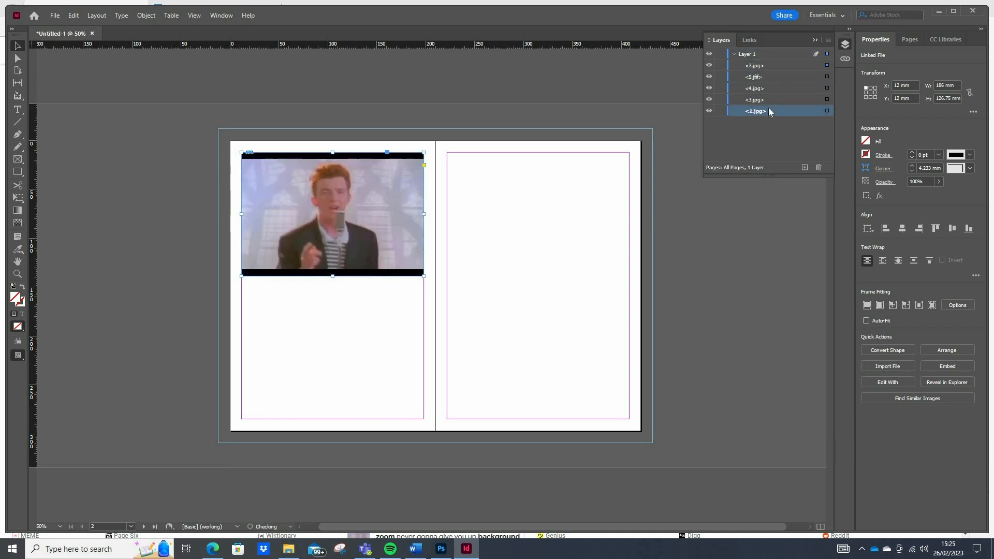
{"action": "left_click", "coordinate": [815, 40]}
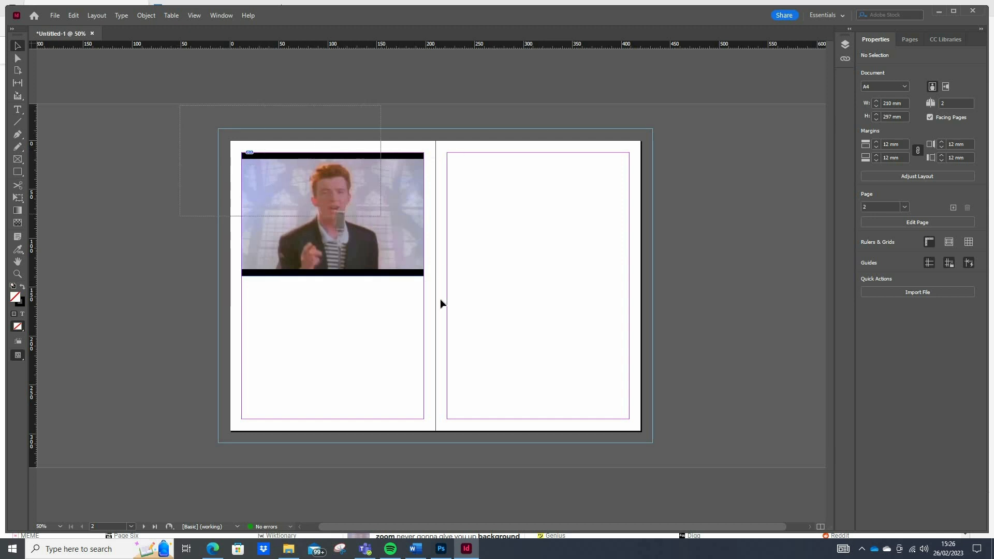
Check the stacked images in the layer list, then select all five of them on the left page.
{"action": "left_click", "coordinate": [319, 214]}
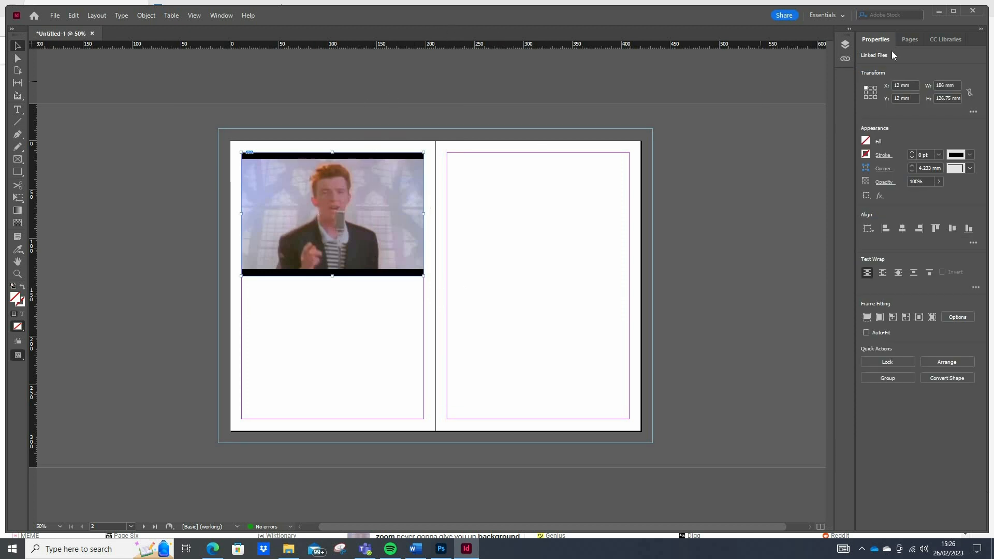
{"action": "left_click", "coordinate": [846, 45]}
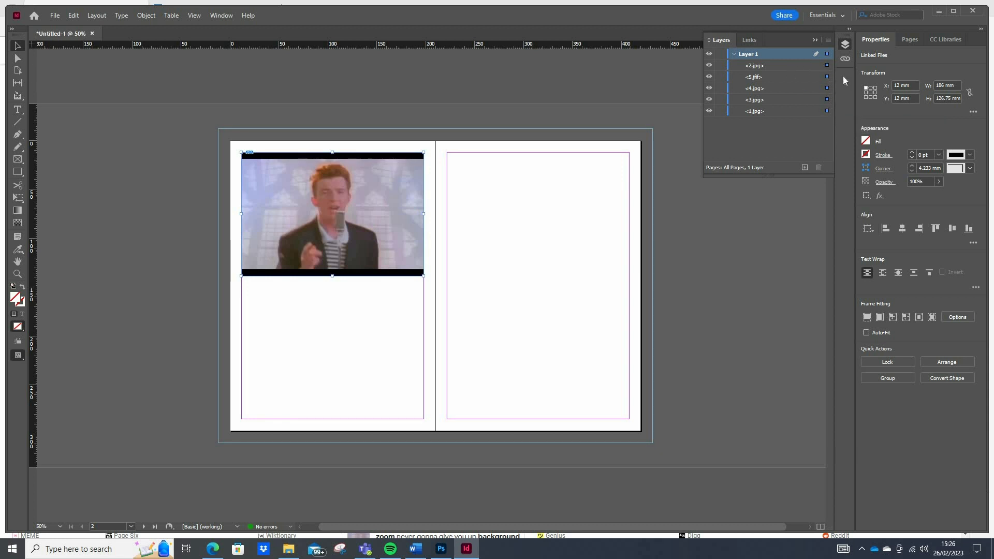
{"action": "left_click", "coordinate": [827, 65]}
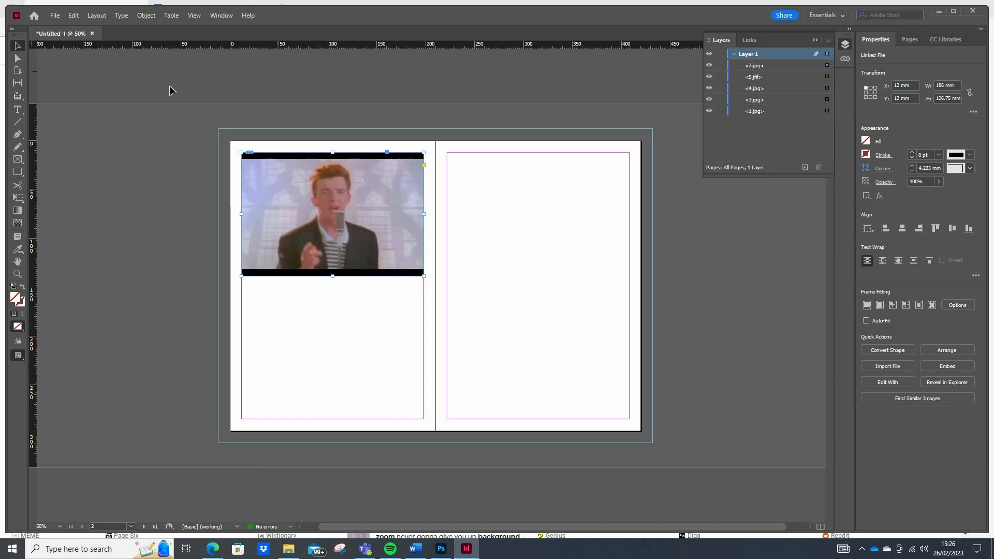
{"action": "key", "text": "ctrl+a"}
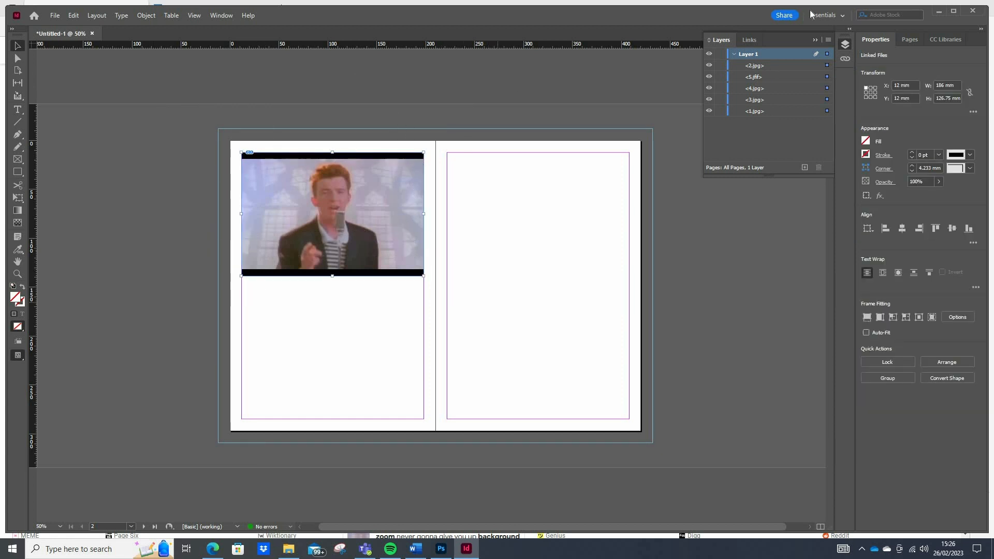
{"action": "left_click", "coordinate": [815, 40]}
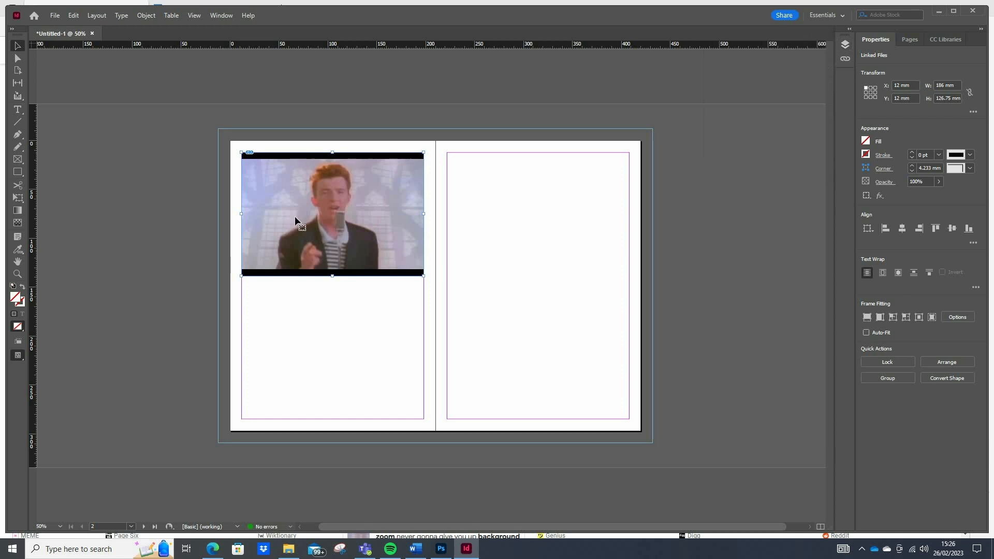
Convert the selected images into a multi-state object with each image as a separate state.
{"action": "left_click", "coordinate": [221, 15]}
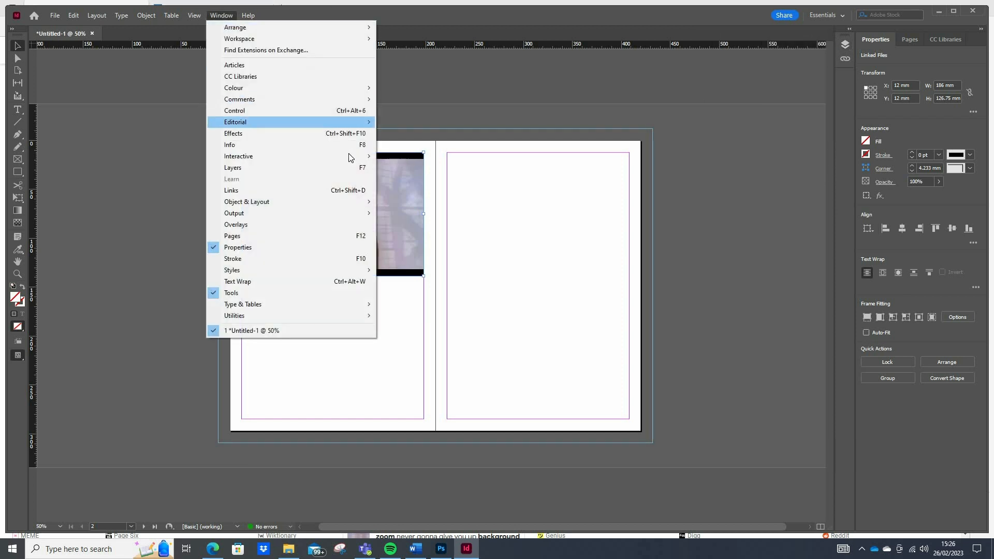
{"action": "mouse_move", "coordinate": [349, 154]}
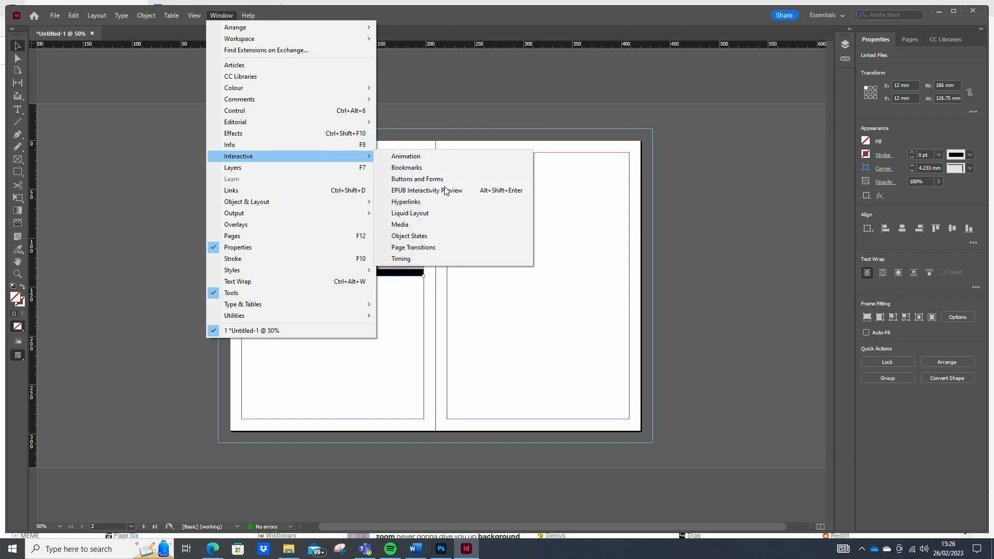
{"action": "left_click", "coordinate": [437, 236]}
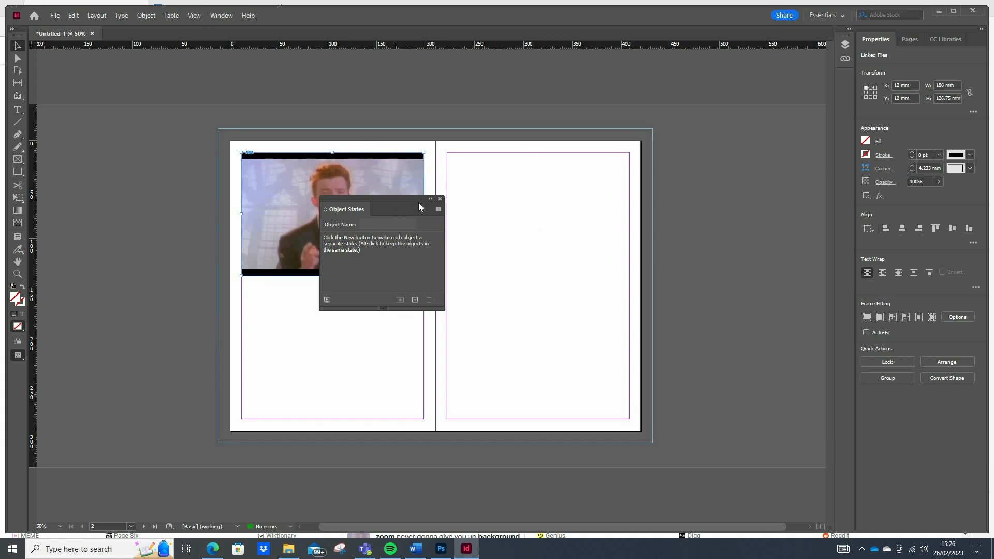
{"action": "left_click_drag", "start_coordinate": [658, 152], "coordinate": [673, 88]}
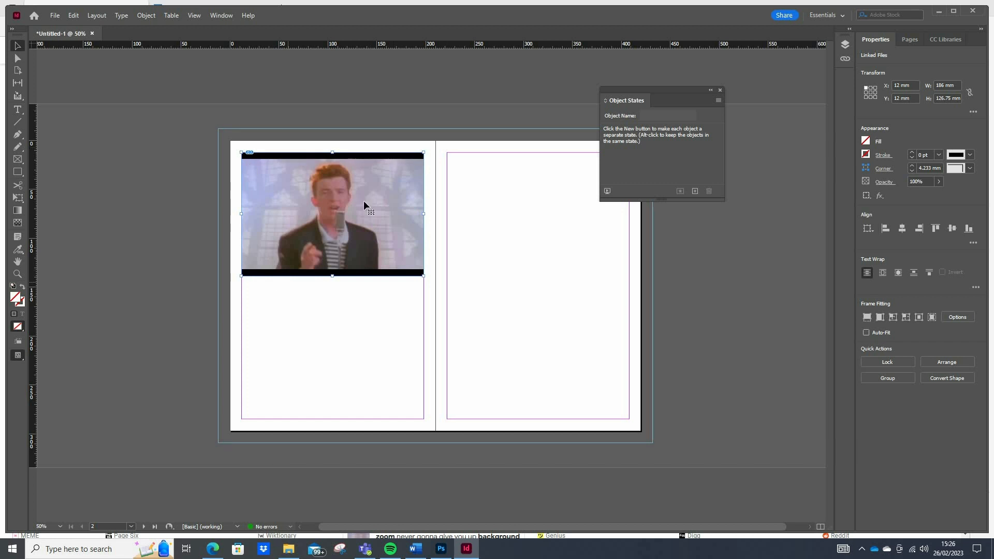
{"action": "left_click", "coordinate": [694, 191]}
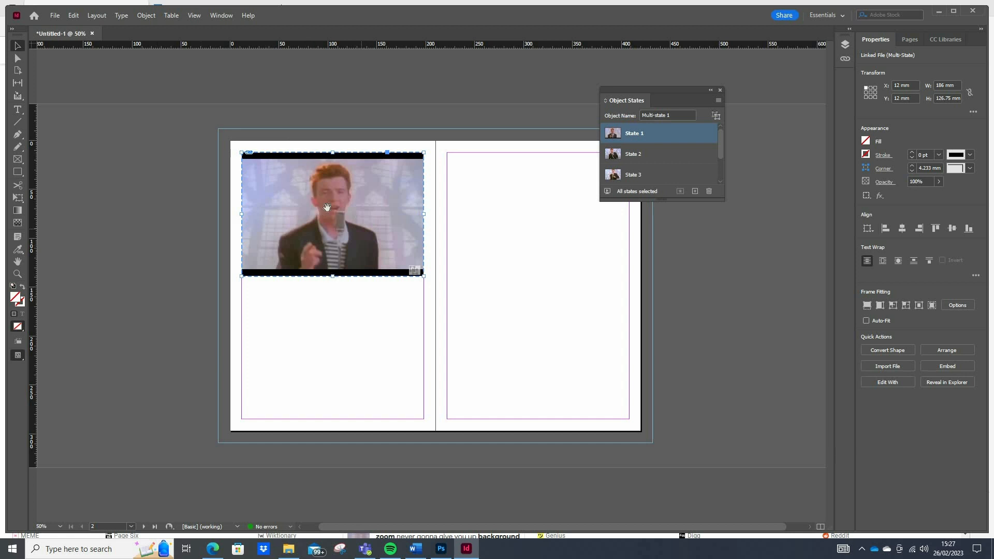
Try moving the multi-state object down the left page and return it to the upper-left margin corner.
{"action": "left_click_drag", "start_coordinate": [371, 194], "coordinate": [375, 262]}
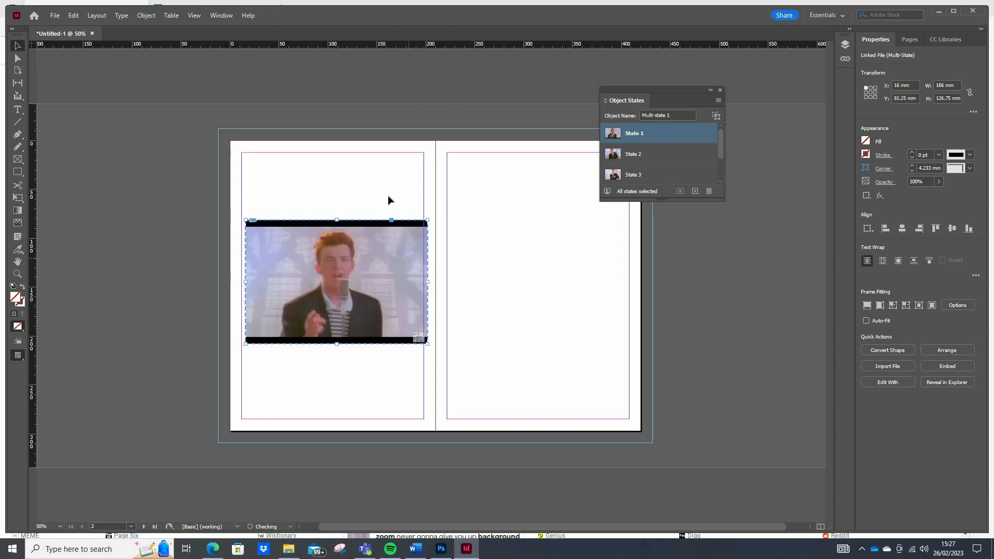
{"action": "left_click_drag", "start_coordinate": [388, 194], "coordinate": [345, 165]}
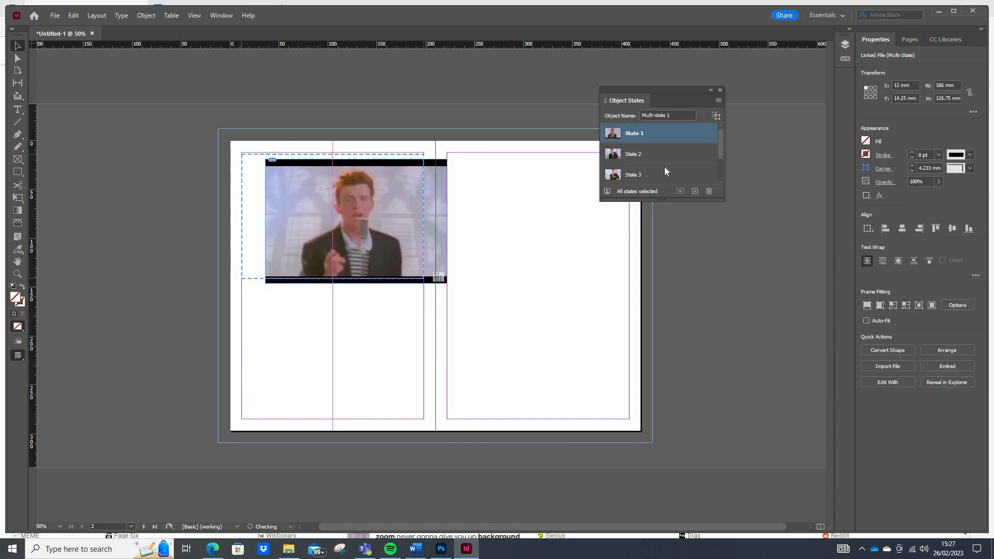
Preview State 3, State 4 and State 5 of the multi-state object.
{"action": "left_click", "coordinate": [662, 172]}
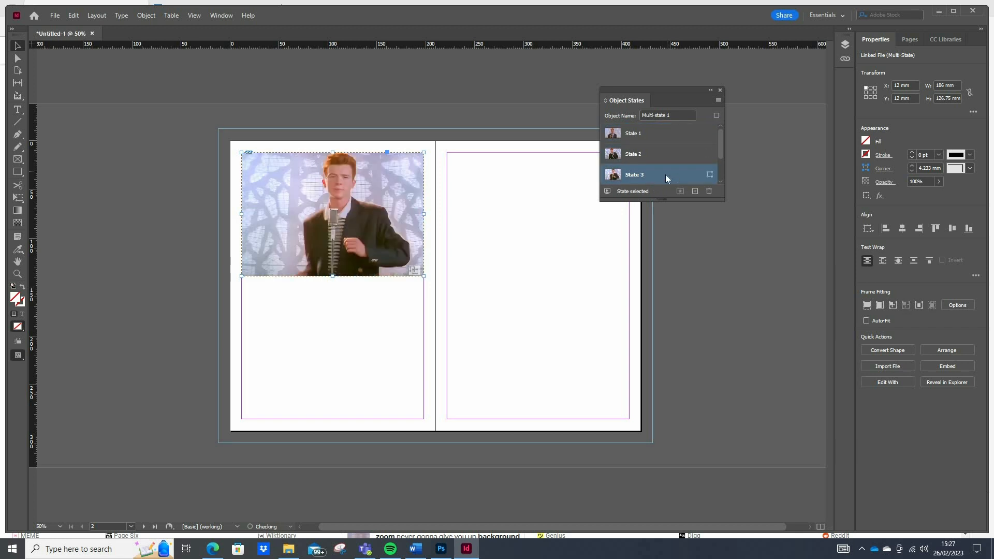
{"action": "scroll", "coordinate": [665, 170], "scroll_direction": "down", "scroll_amount": 1}
{"action": "left_click", "coordinate": [664, 157]}
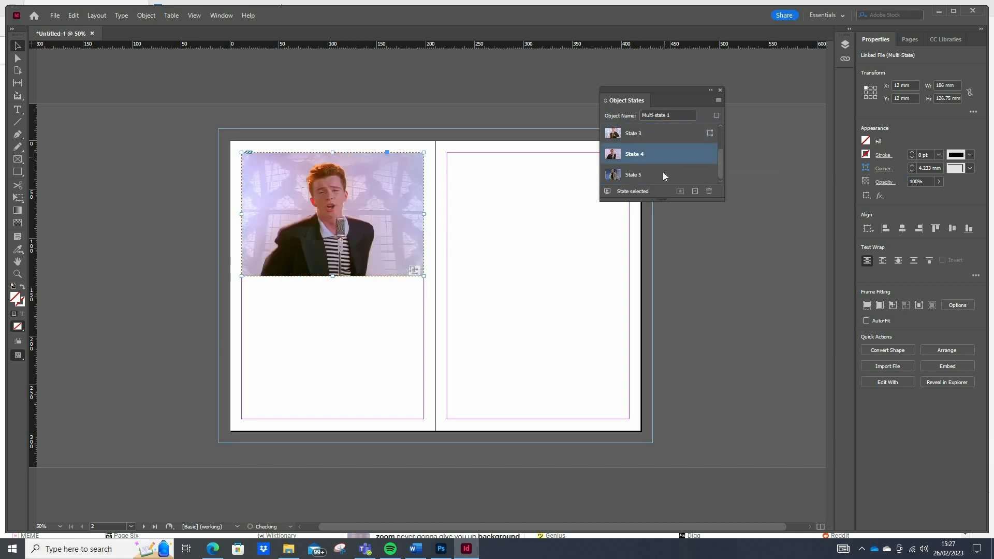
{"action": "left_click", "coordinate": [662, 172]}
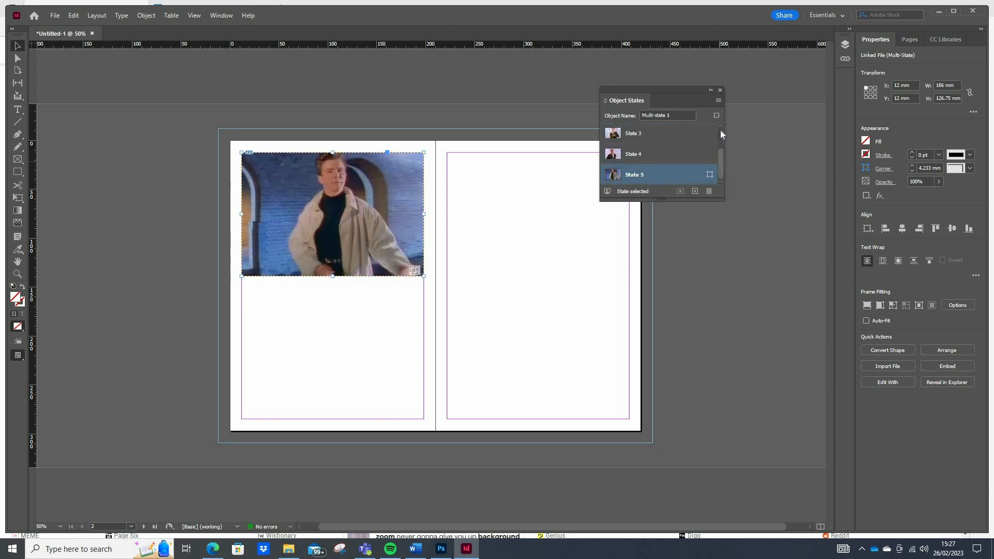
{"action": "left_click_drag", "start_coordinate": [720, 162], "coordinate": [721, 129]}
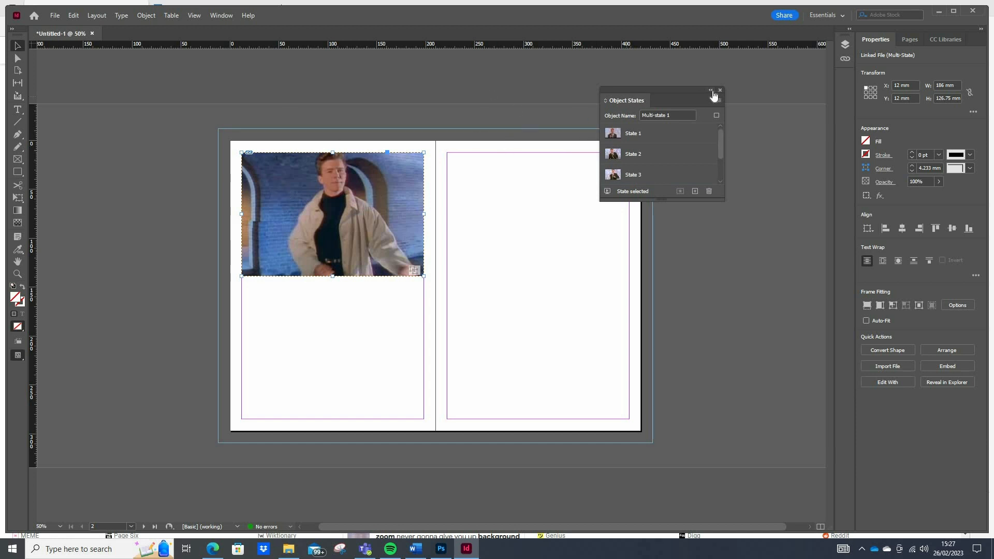
{"action": "left_click_drag", "start_coordinate": [694, 91], "coordinate": [607, 145]}
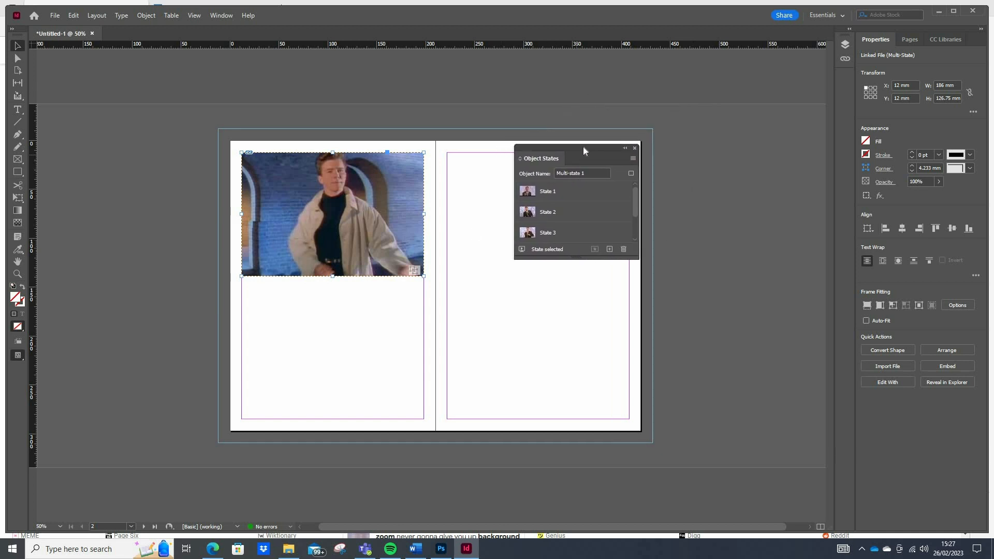
{"action": "left_click_drag", "start_coordinate": [583, 143], "coordinate": [725, 132]}
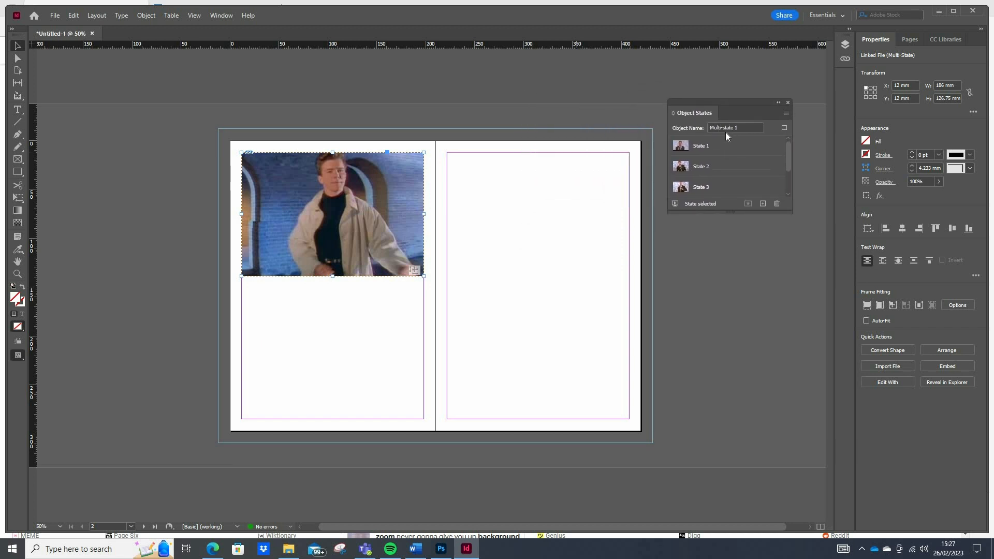
Deselect the multi-state object and open the Sample Buttons And Forms library.
{"action": "left_click", "coordinate": [526, 186]}
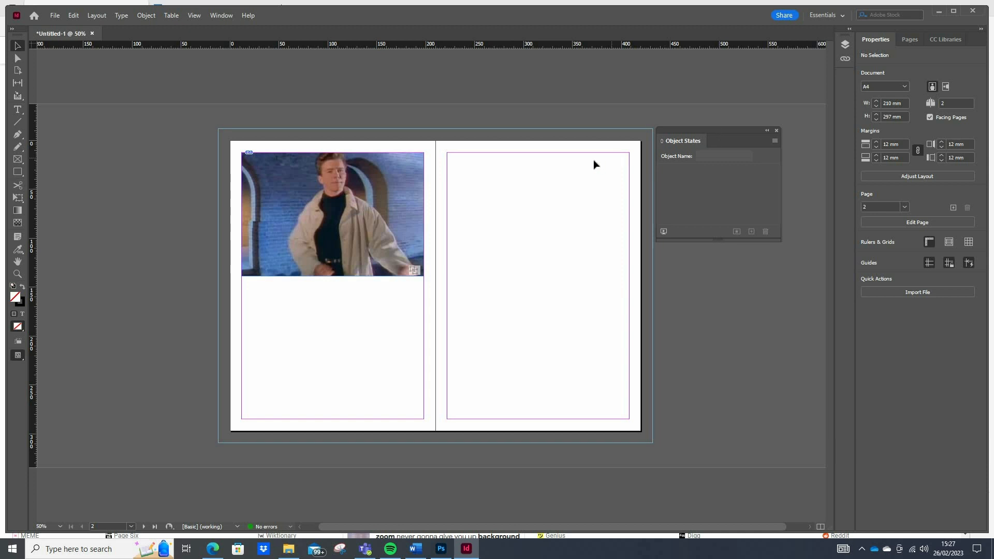
{"action": "left_click_drag", "start_coordinate": [710, 133], "coordinate": [560, 76]}
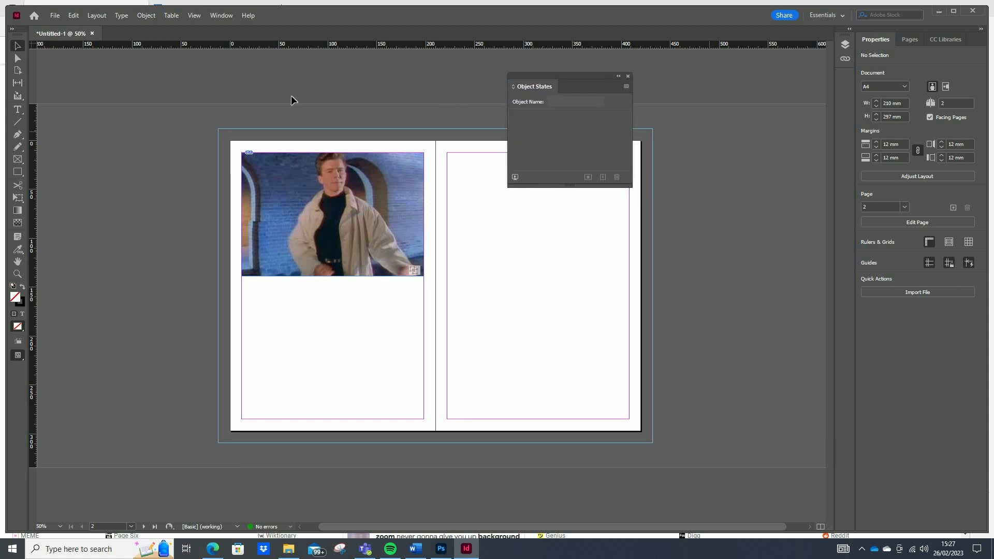
{"action": "left_click", "coordinate": [228, 17]}
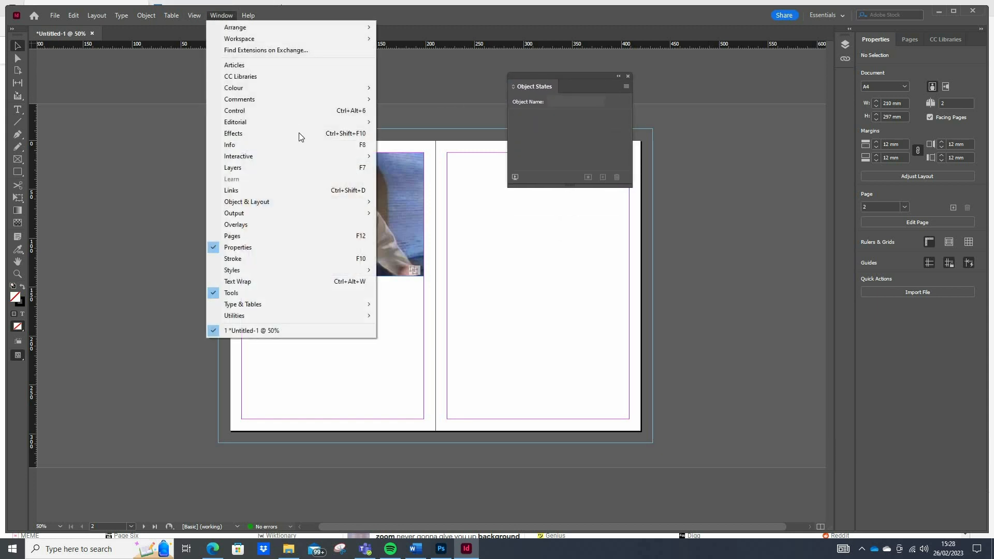
{"action": "mouse_move", "coordinate": [319, 158]}
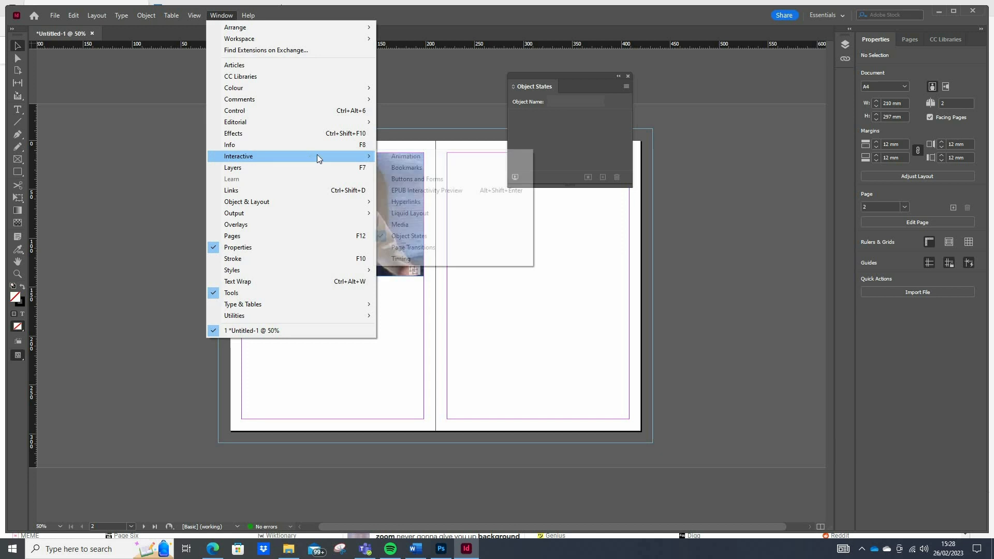
{"action": "left_click", "coordinate": [414, 176]}
{"action": "left_click_drag", "start_coordinate": [391, 139], "coordinate": [159, 135]}
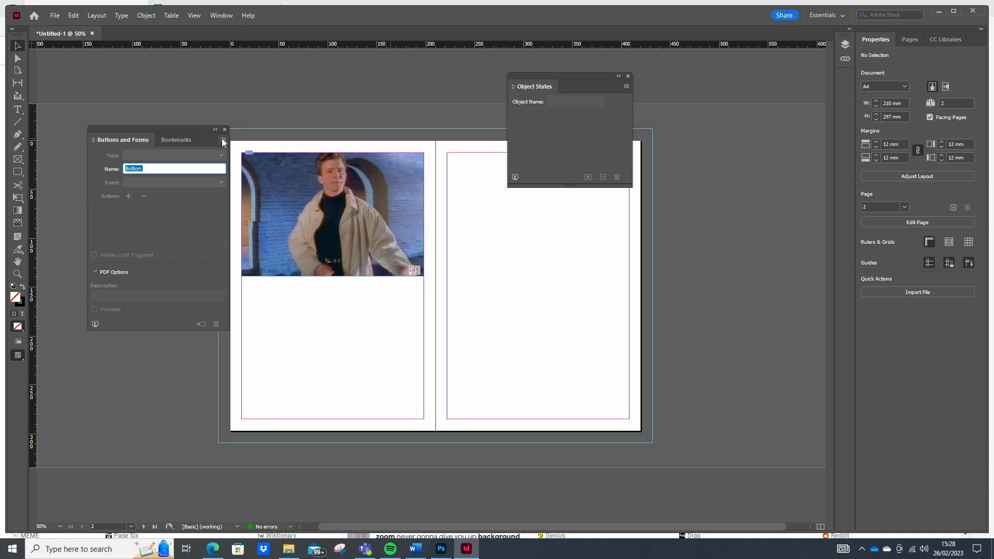
{"action": "left_click", "coordinate": [223, 141]}
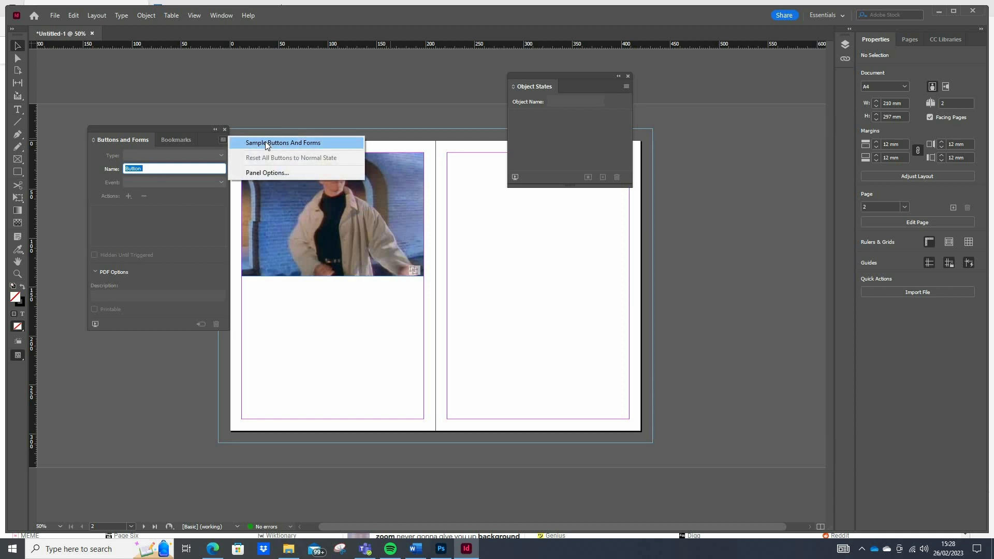
{"action": "left_click", "coordinate": [265, 142]}
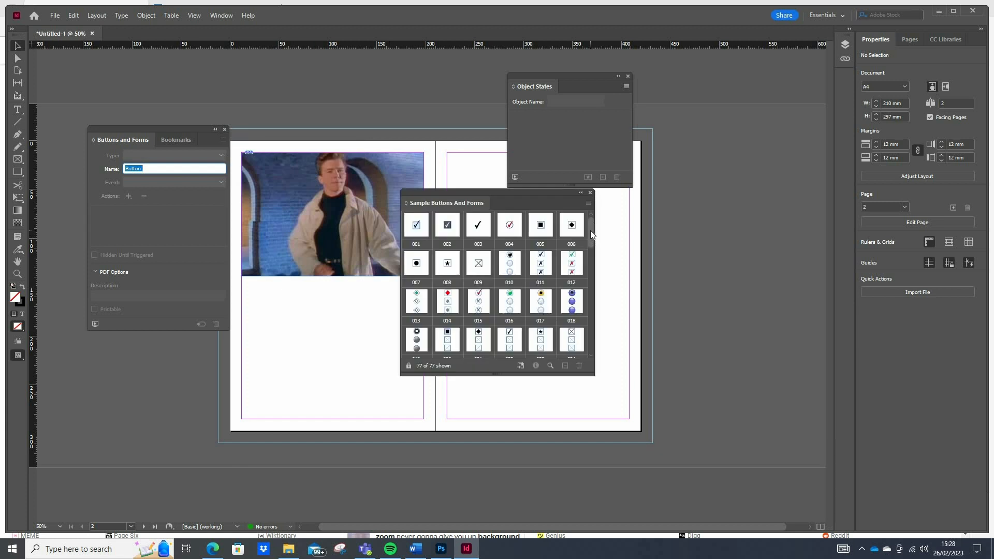
Place the black left-arrow sample 141 and the black right-arrow sample under the picture's lower corners at Y 138.75 mm.
{"action": "left_click_drag", "start_coordinate": [591, 231], "coordinate": [593, 305]}
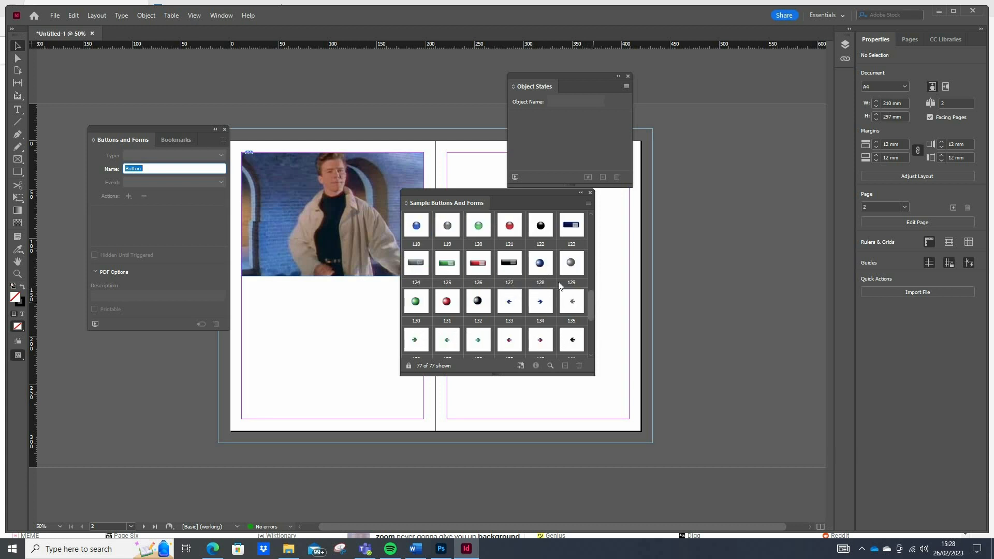
{"action": "scroll", "coordinate": [450, 277], "scroll_direction": "down", "scroll_amount": 1}
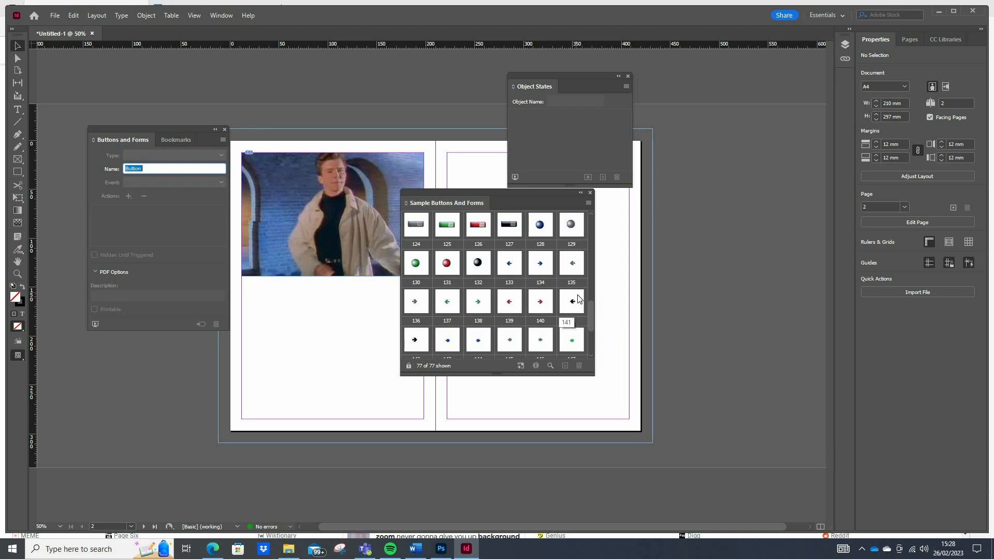
{"action": "left_click_drag", "start_coordinate": [578, 299], "coordinate": [247, 284]}
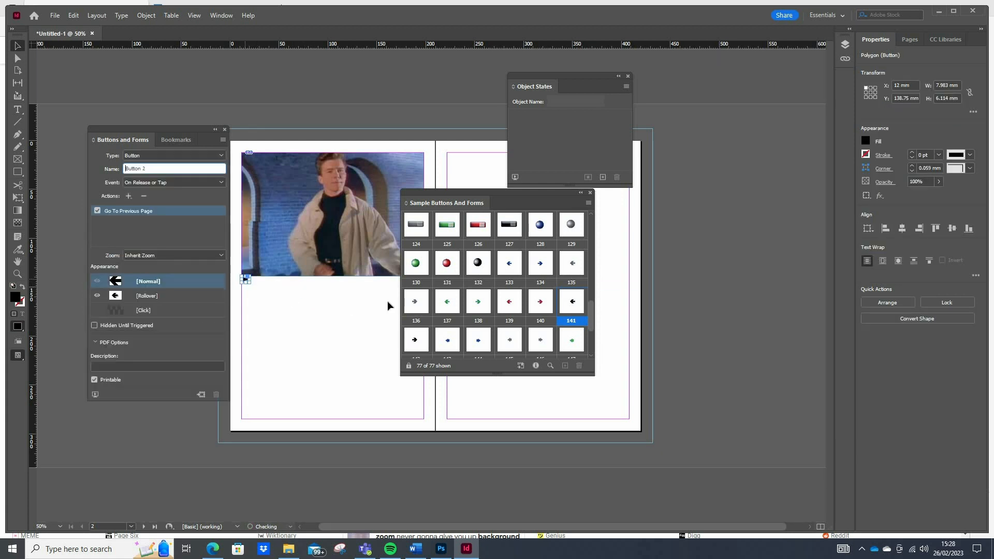
{"action": "left_click_drag", "start_coordinate": [566, 203], "coordinate": [655, 213]}
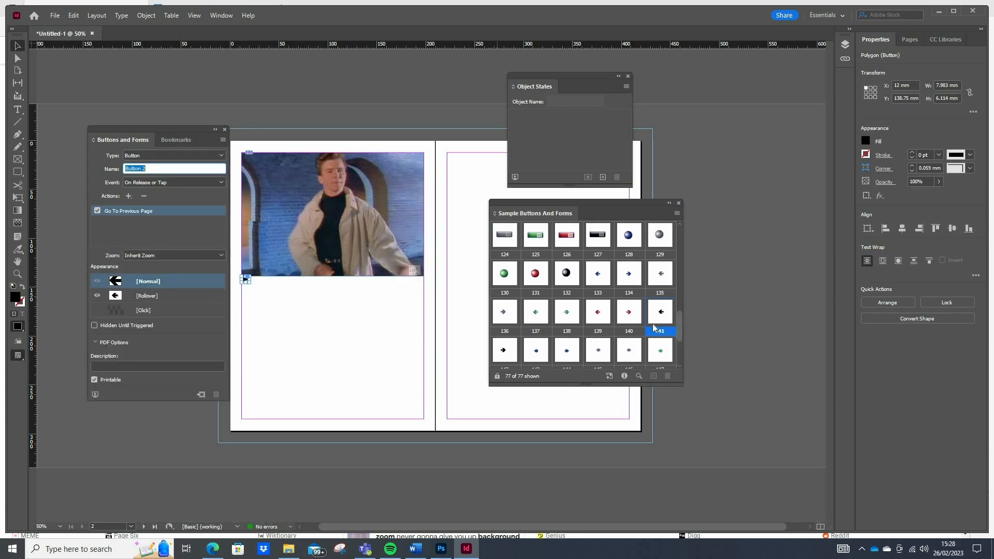
{"action": "left_click_drag", "start_coordinate": [505, 354], "coordinate": [420, 296]}
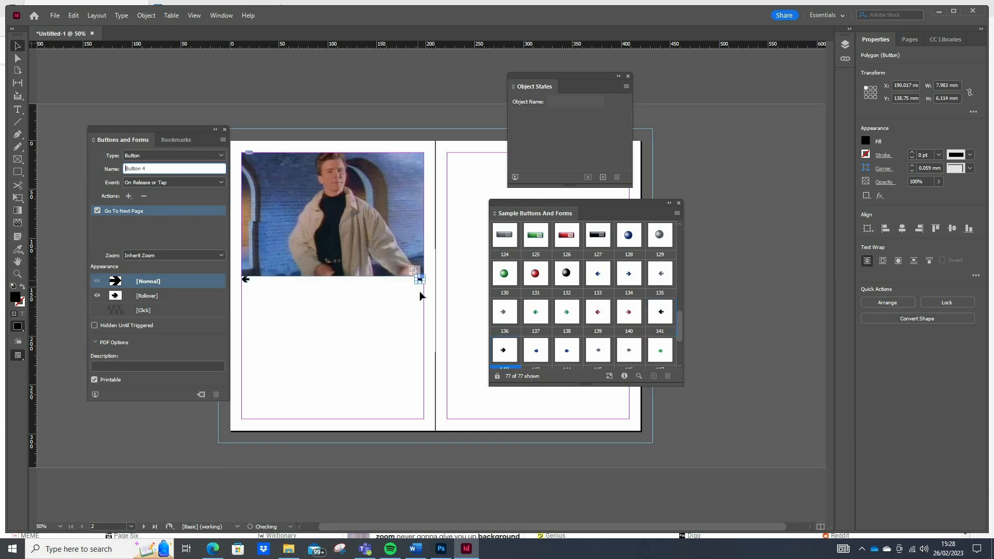
Nudge the right-arrow button slightly down to leave a small gap beneath the picture.
{"action": "scroll", "coordinate": [424, 326], "scroll_direction": "up", "scroll_amount": 3}
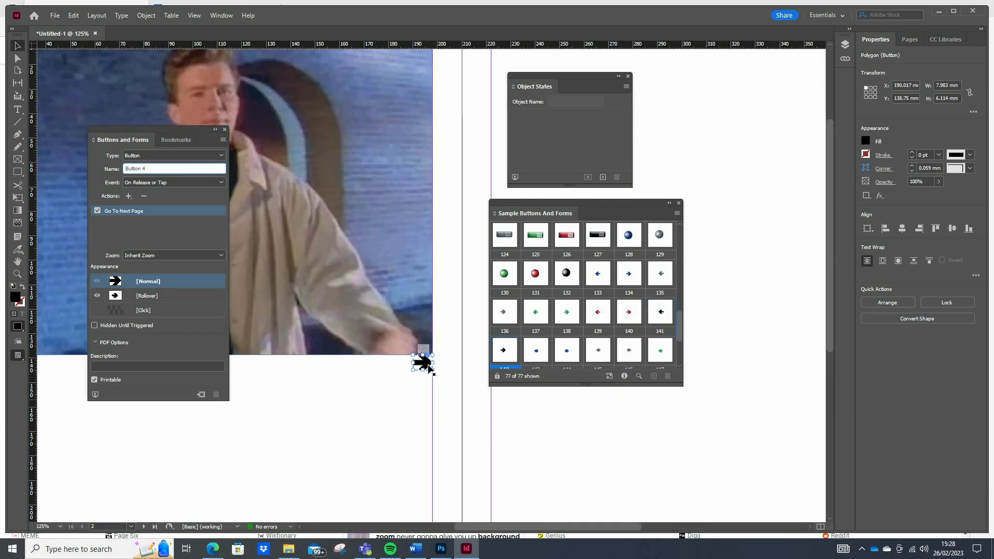
{"action": "left_click", "coordinate": [429, 367]}
{"action": "left_click", "coordinate": [428, 364]}
{"action": "key", "text": "Down"}
{"action": "key", "text": "Down"}
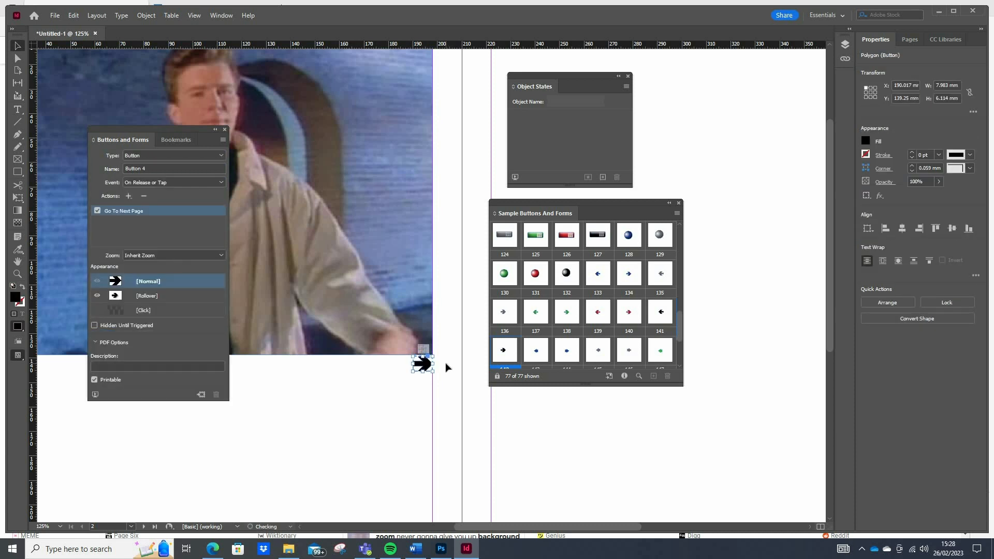
{"action": "key", "text": "Down"}
{"action": "key", "text": "Down"}
{"action": "key", "text": "Down"}
Move the left-arrow button to Y 140 mm, level with the right arrow, and close the sample button library.
{"action": "left_click_drag", "start_coordinate": [600, 529], "coordinate": [515, 529]}
{"action": "left_click", "coordinate": [272, 368]}
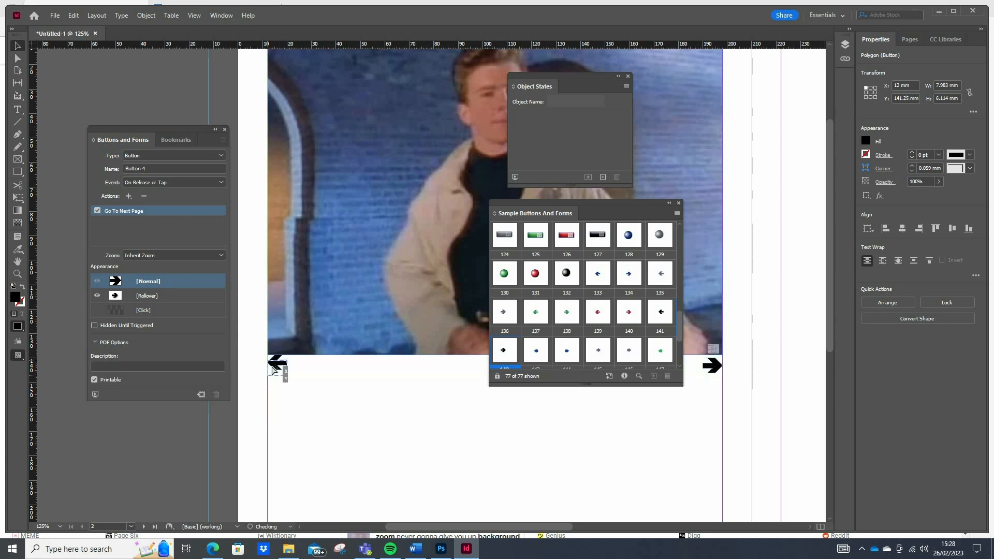
{"action": "left_click_drag", "start_coordinate": [273, 368], "coordinate": [275, 365]}
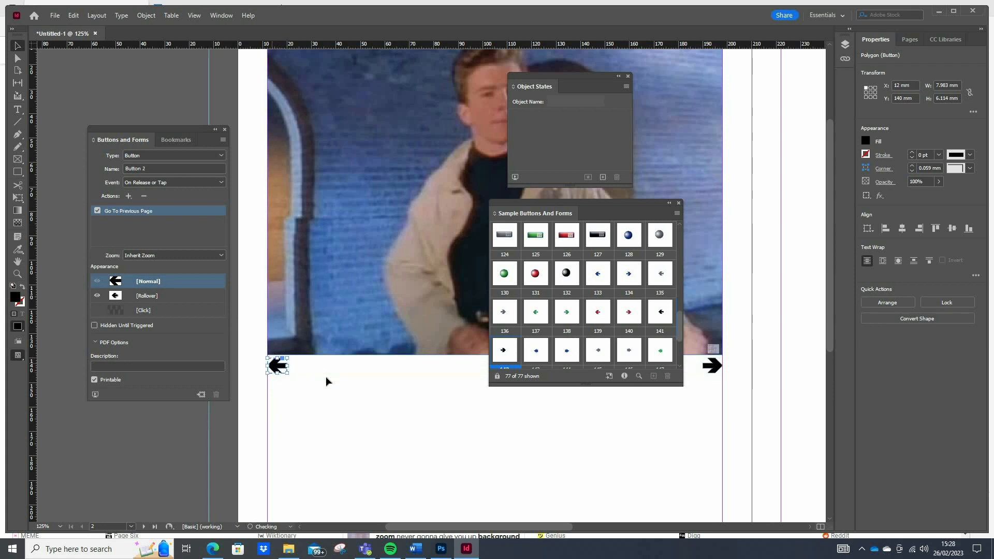
{"action": "left_click", "coordinate": [332, 417]}
{"action": "left_click", "coordinate": [678, 203]}
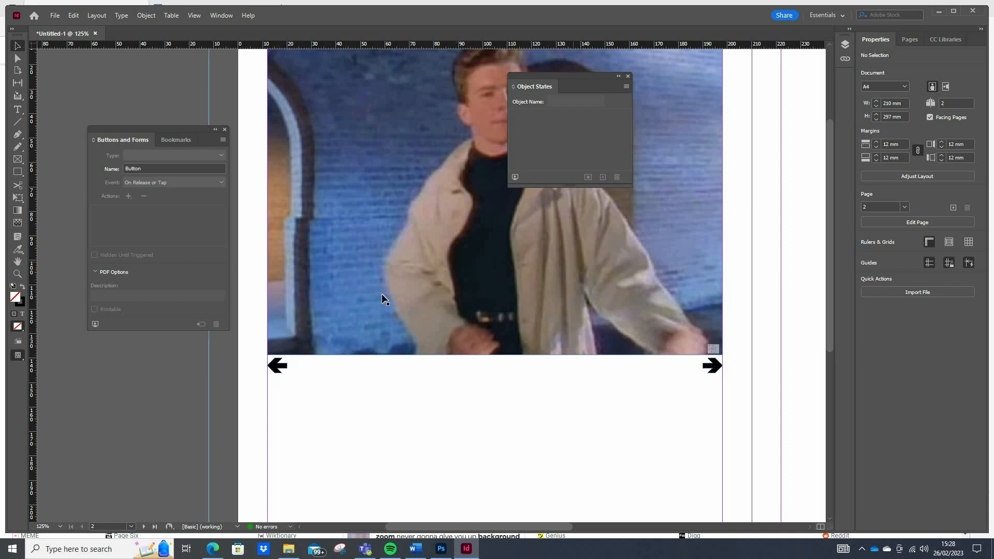
Delete the left-arrow button's Go To Previous Page action and set its event to On Click.
{"action": "left_click", "coordinate": [274, 367]}
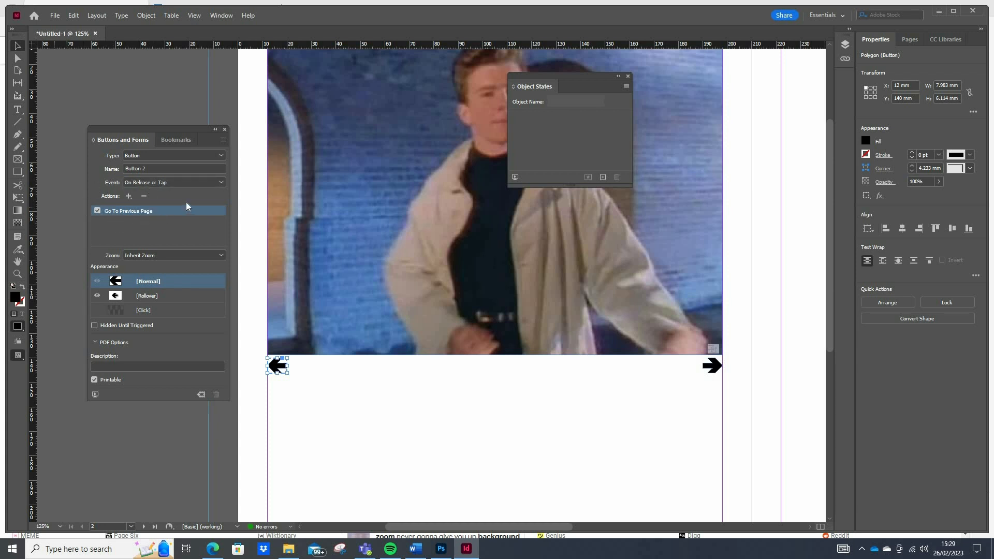
{"action": "left_click", "coordinate": [144, 197]}
{"action": "key", "text": "Return"}
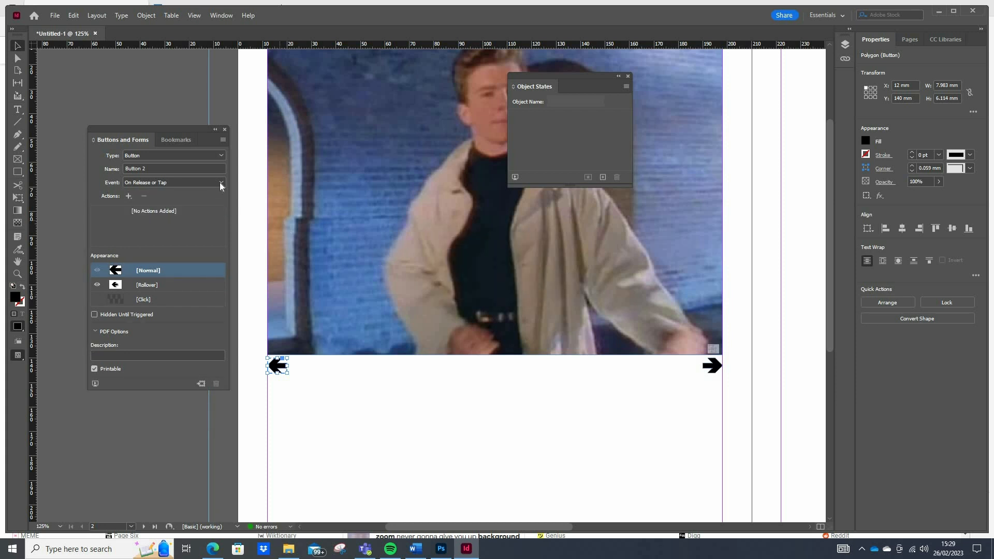
{"action": "left_click", "coordinate": [220, 182]}
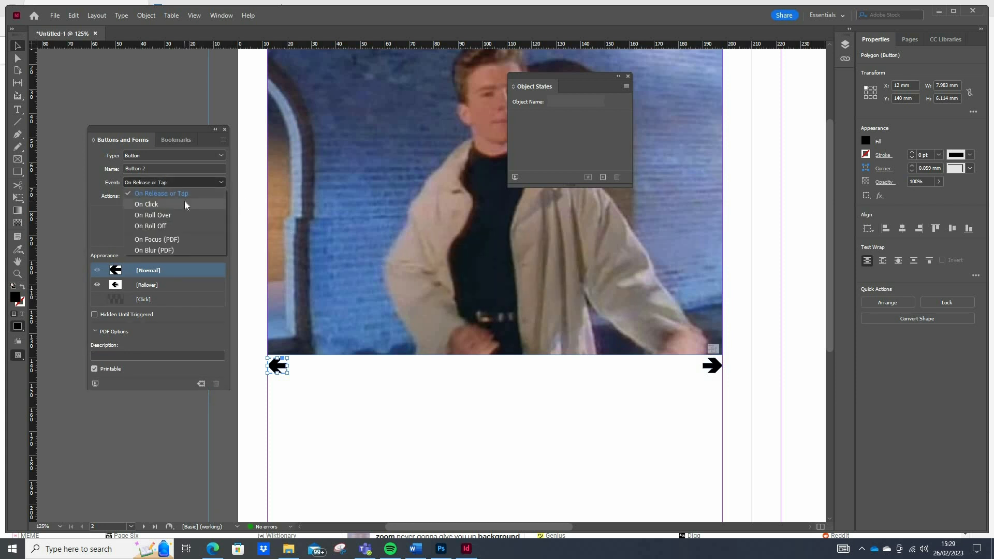
{"action": "left_click", "coordinate": [186, 204]}
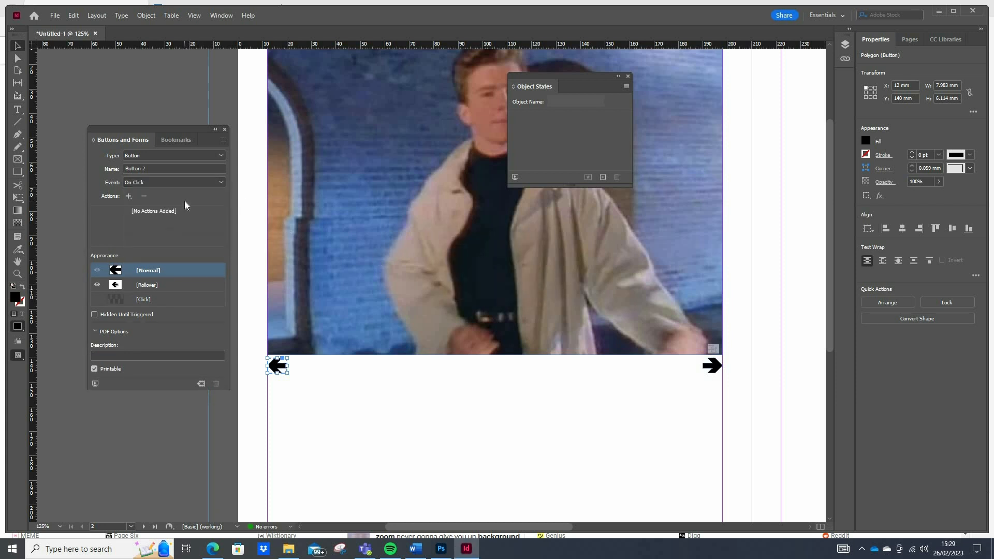
Give the left-arrow button a Go To Previous State action for Multi-state 1 and name it Slideshow Left.
{"action": "left_click", "coordinate": [128, 196]}
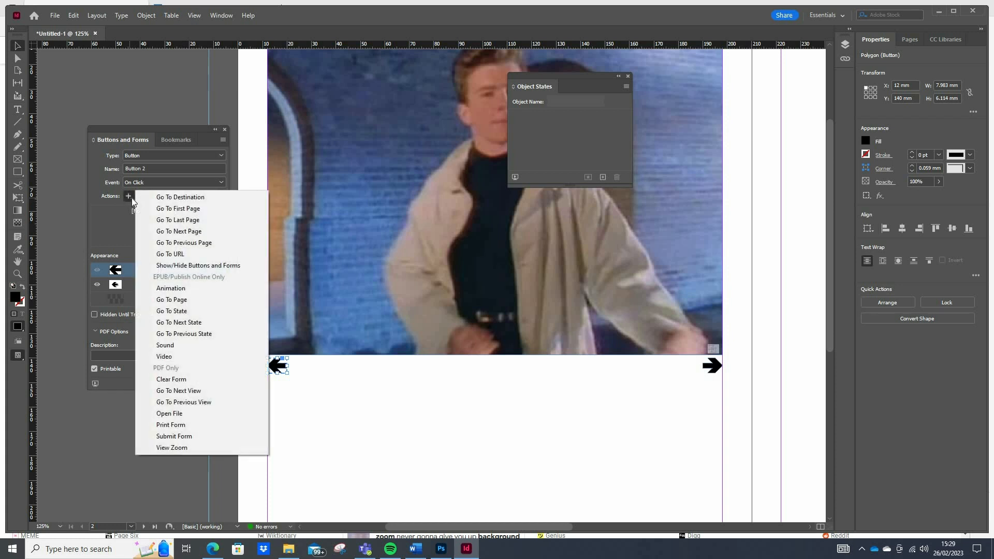
{"action": "left_click", "coordinate": [185, 335]}
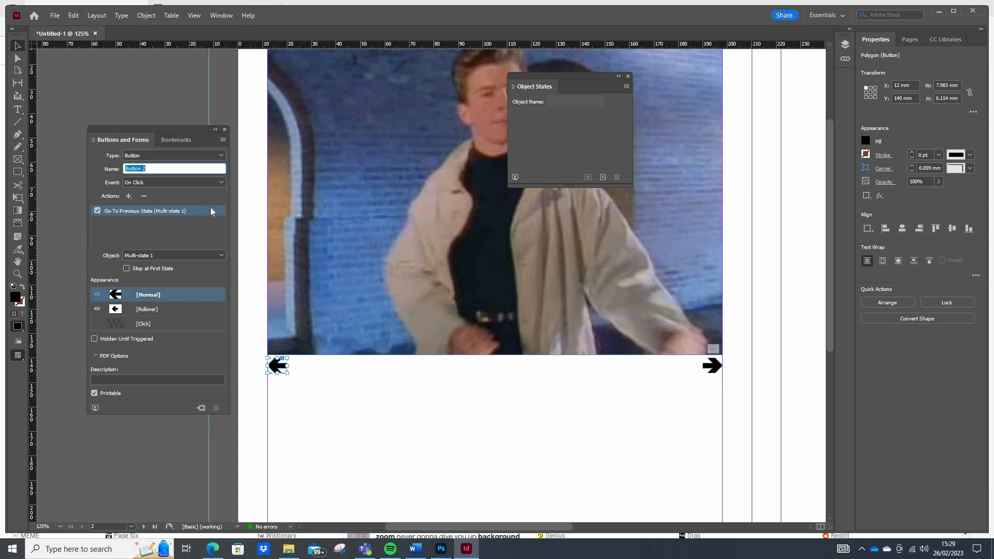
{"action": "type", "text": "Slideshow Left"}
Delete the right-arrow button's Go To Next Page action and set its event to On Click.
{"action": "left_click", "coordinate": [714, 366]}
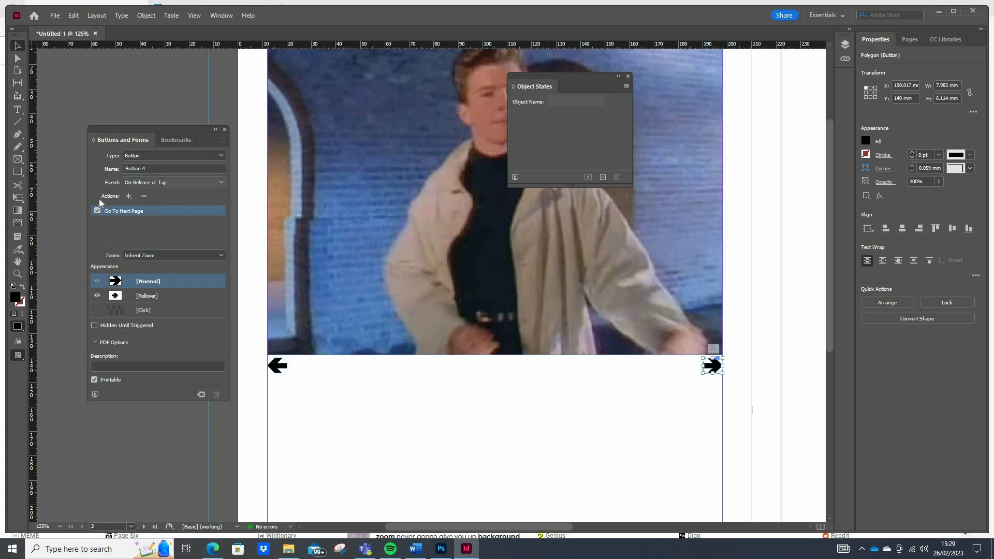
{"action": "left_click", "coordinate": [143, 197]}
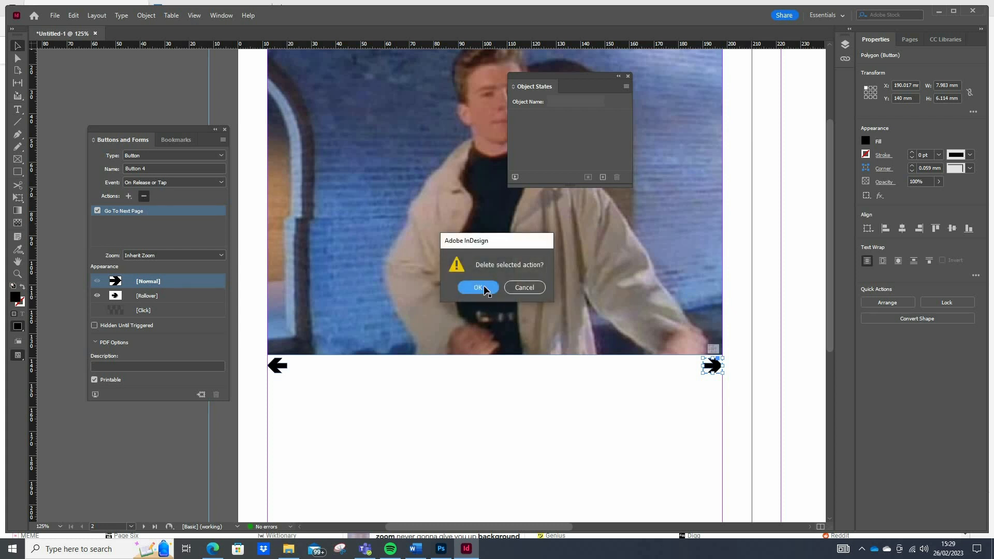
{"action": "left_click", "coordinate": [481, 287]}
{"action": "left_click", "coordinate": [223, 183]}
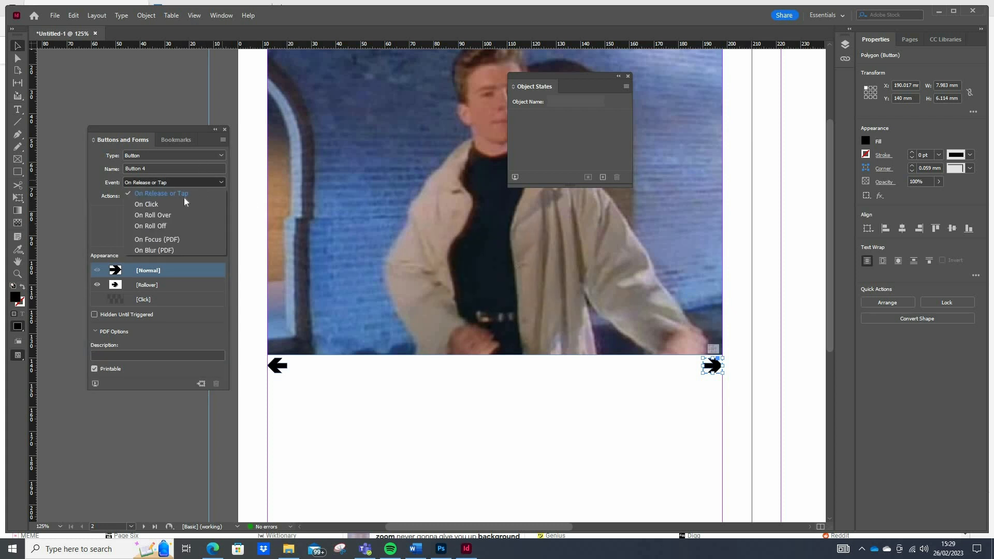
{"action": "left_click", "coordinate": [174, 206]}
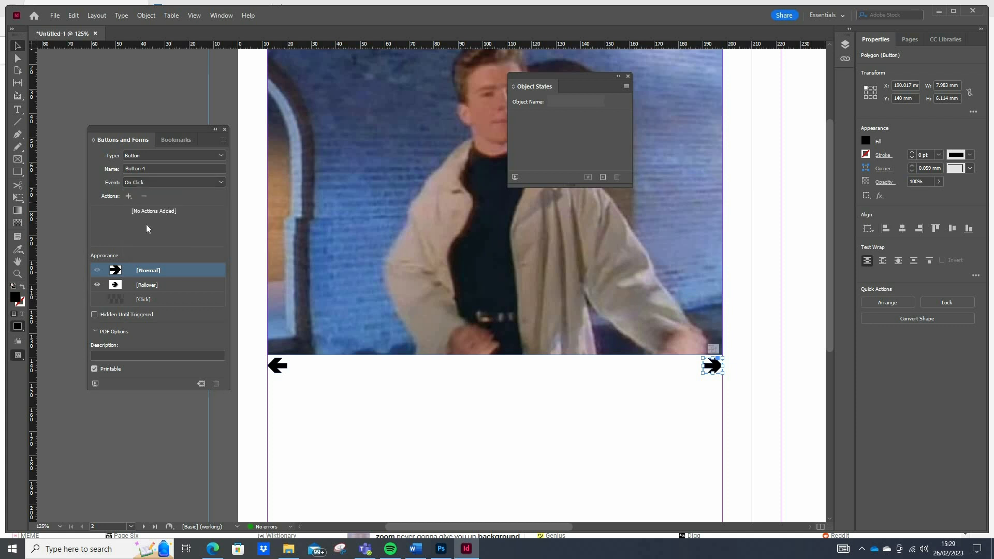
Give the right-arrow button a Go To Next State action for Multi-state 1 and name it Slideshow Right.
{"action": "left_click", "coordinate": [128, 197]}
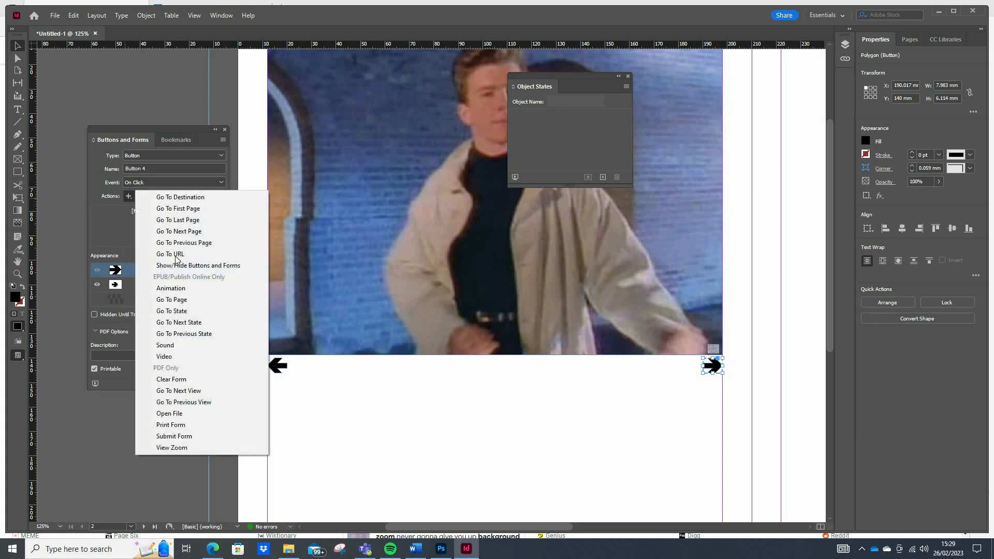
{"action": "left_click", "coordinate": [195, 322]}
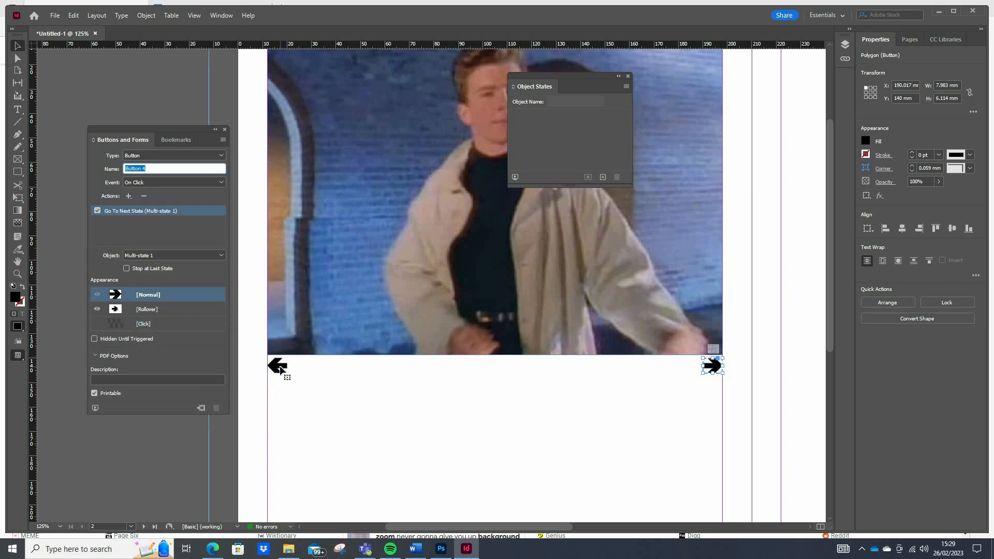
{"action": "left_click", "coordinate": [280, 369]}
{"action": "left_click", "coordinate": [717, 370]}
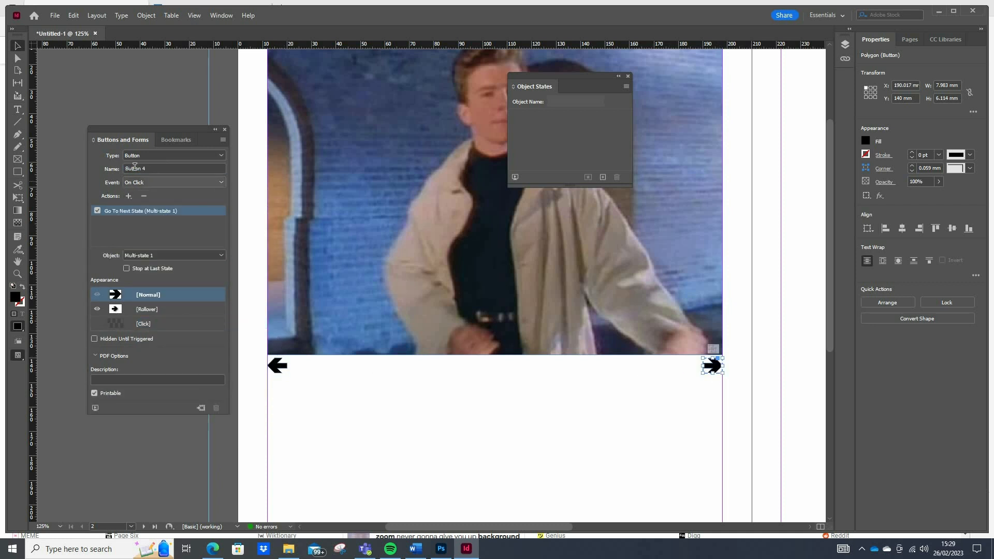
{"action": "left_click", "coordinate": [135, 168]}
{"action": "key", "text": "ctrl+a"}
{"action": "type", "text": "S"}
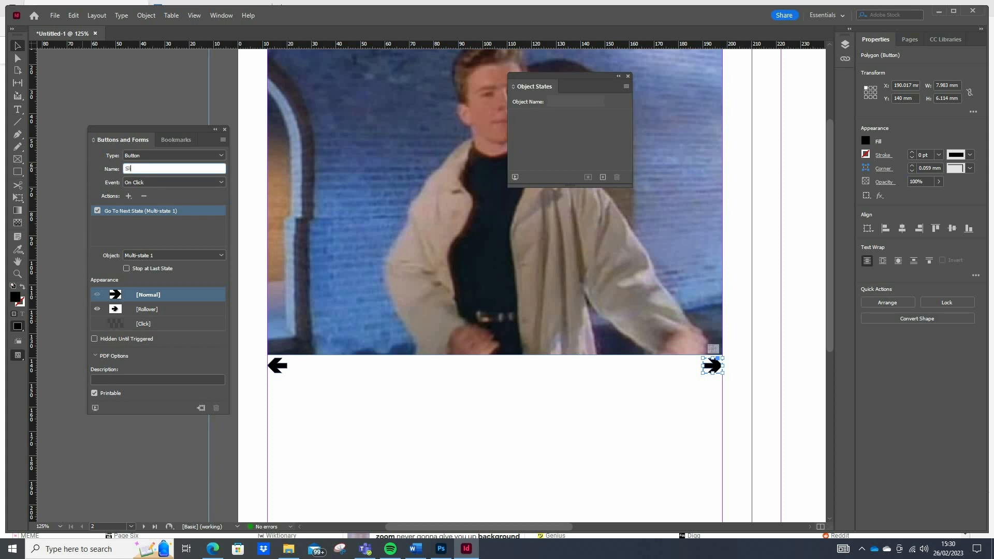
{"action": "type", "text": "lideshow Right"}
Review the multi-state picture's list of states and close Object States and Buttons and Forms.
{"action": "left_click", "coordinate": [348, 162]}
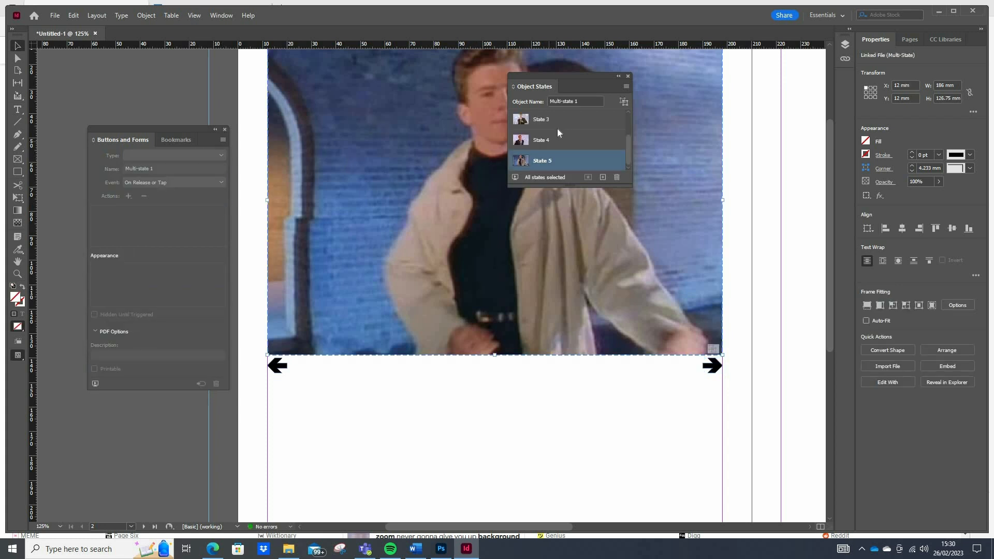
{"action": "scroll", "coordinate": [573, 143], "scroll_direction": "up", "scroll_amount": 2}
{"action": "scroll", "coordinate": [569, 119], "scroll_direction": "up", "scroll_amount": 1}
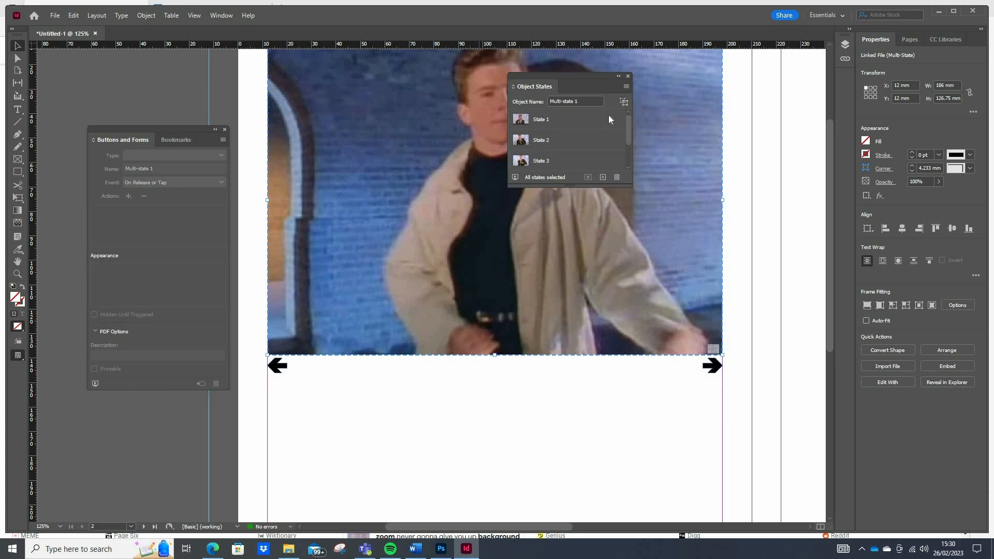
{"action": "left_click", "coordinate": [628, 76]}
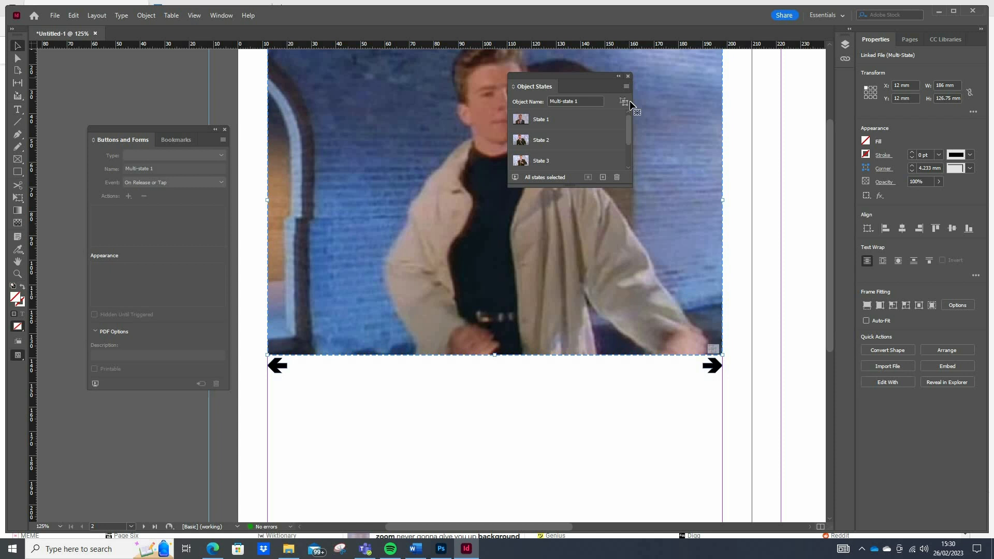
{"action": "left_click", "coordinate": [225, 129]}
Open the EPUB Interactivity Preview of the spread and test advancing the slideshow with the right arrow.
{"action": "left_click", "coordinate": [217, 14]}
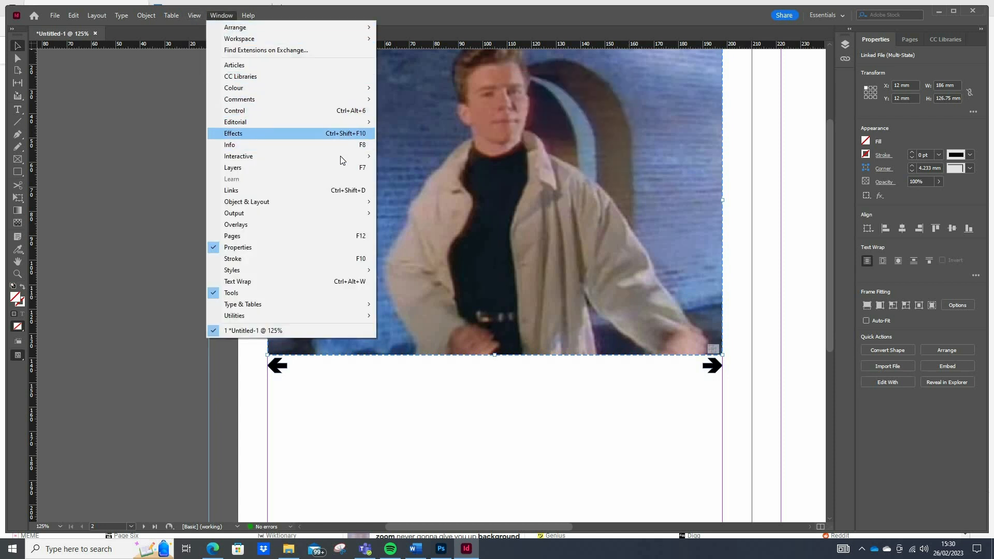
{"action": "mouse_move", "coordinate": [358, 157]}
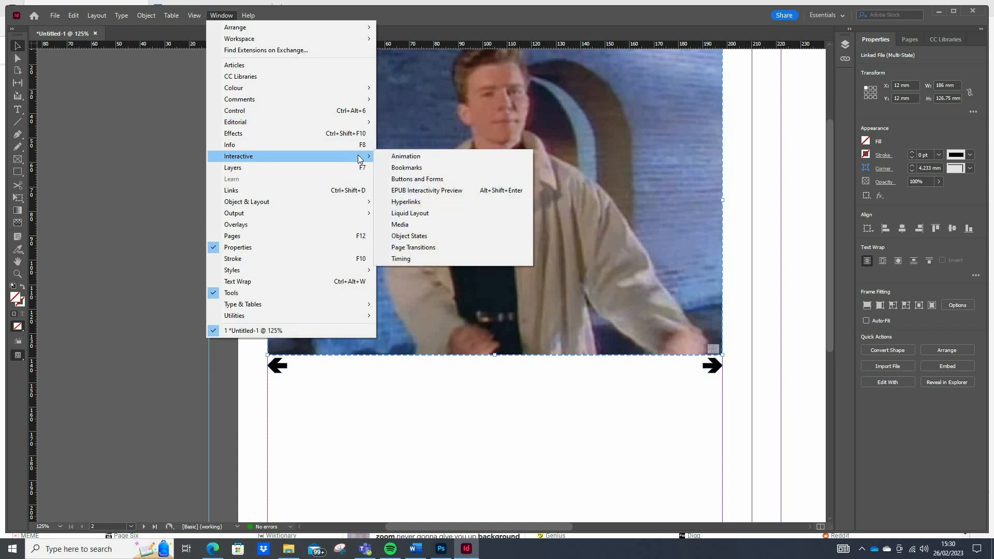
{"action": "left_click", "coordinate": [429, 190]}
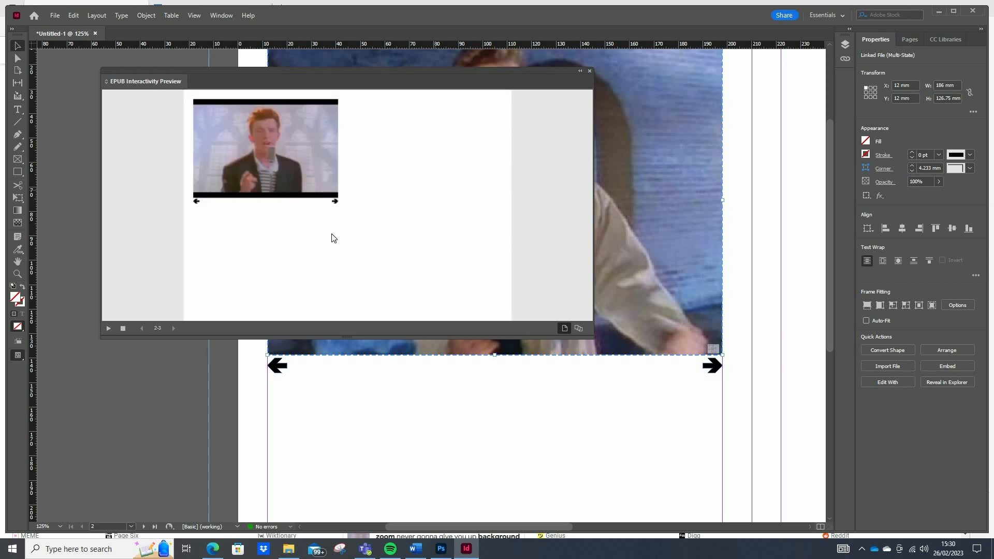
{"action": "left_click", "coordinate": [335, 202]}
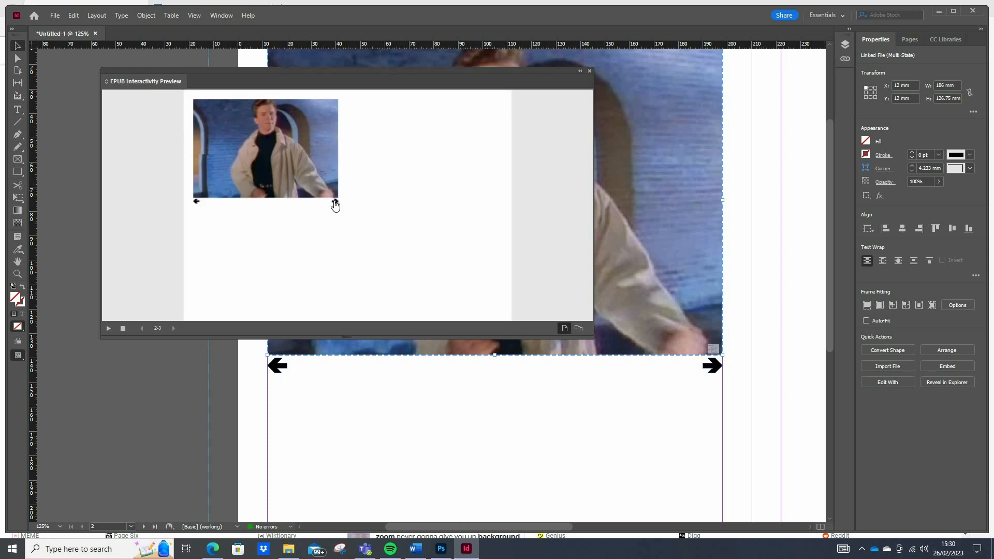
Step backward through the previewed slideshow with the left arrow to test its previous-state action.
{"action": "left_click", "coordinate": [199, 203]}
{"action": "left_click", "coordinate": [198, 203]}
{"action": "left_click", "coordinate": [198, 203]}
{"action": "left_click", "coordinate": [198, 203]}
{"action": "left_click", "coordinate": [198, 203]}
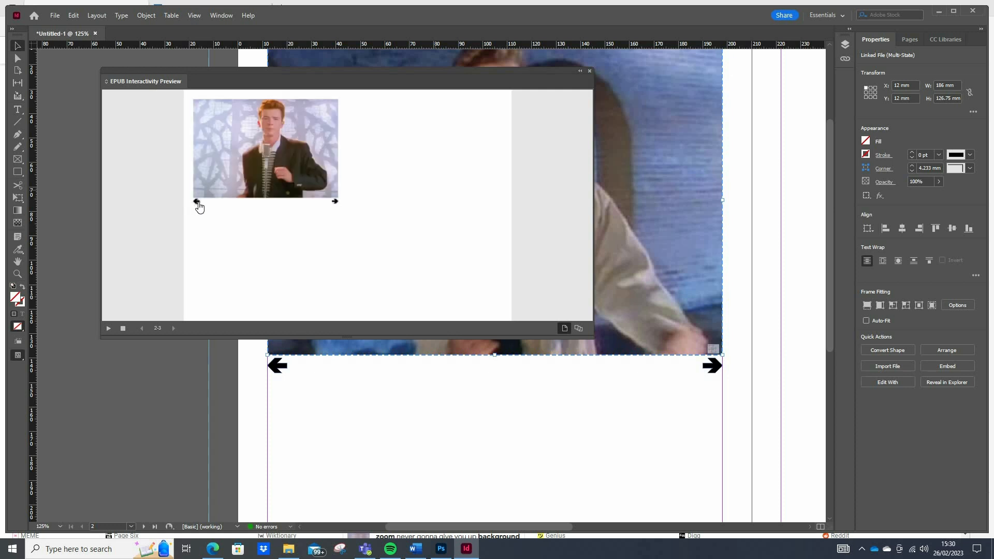
{"action": "left_click", "coordinate": [198, 203]}
{"action": "left_click", "coordinate": [198, 203]}
{"action": "left_click", "coordinate": [198, 203]}
Cycle forward through the previewed slideshow with the right arrow, past the last image, to check the looping.
{"action": "left_click", "coordinate": [336, 202]}
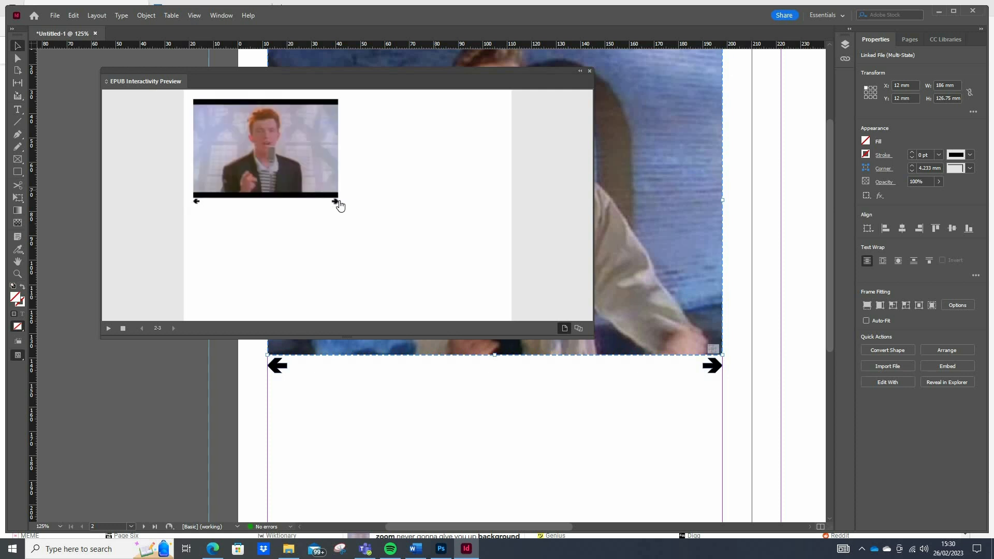
{"action": "left_click", "coordinate": [336, 201]}
{"action": "left_click", "coordinate": [336, 202]}
{"action": "left_click", "coordinate": [336, 202]}
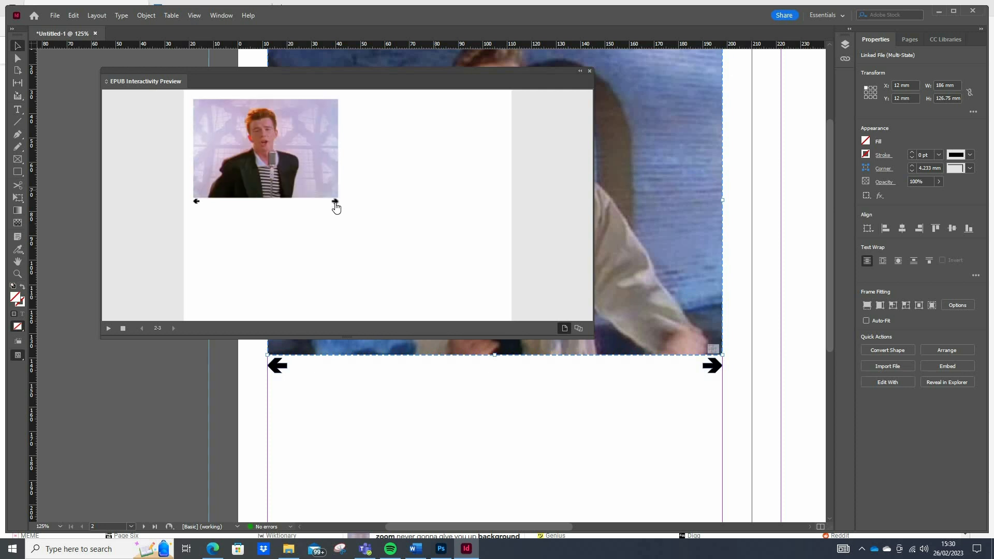
{"action": "left_click", "coordinate": [336, 203]}
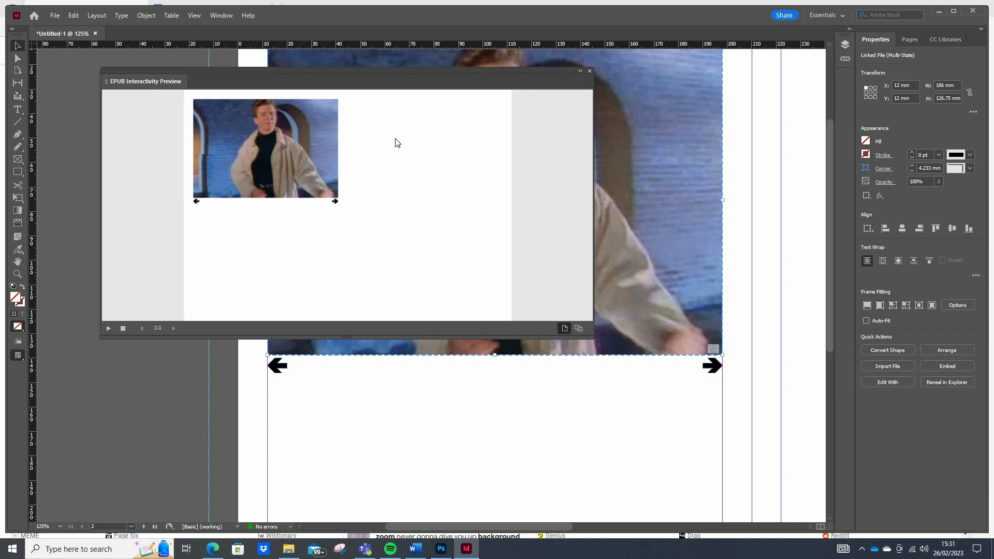
{"action": "left_click", "coordinate": [335, 203]}
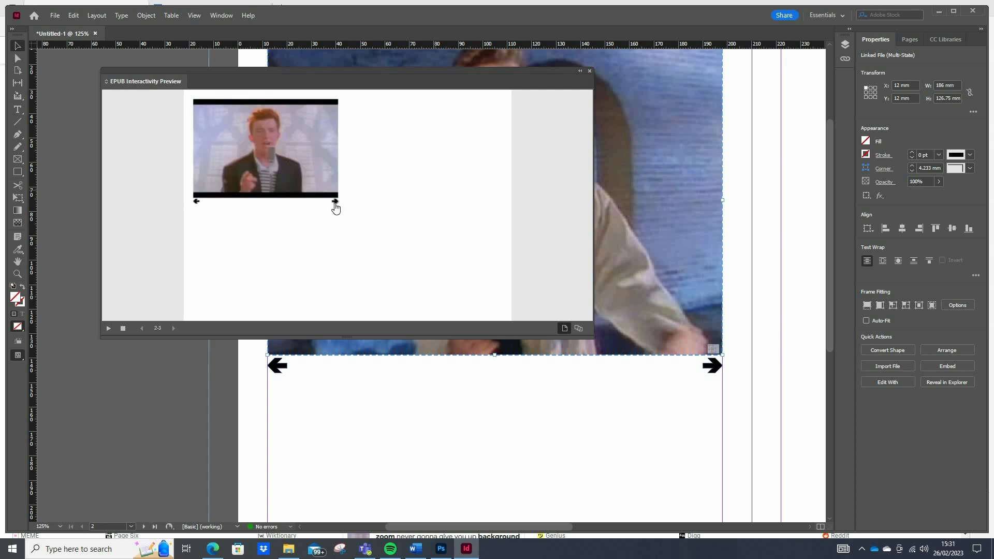
{"action": "left_click", "coordinate": [335, 203]}
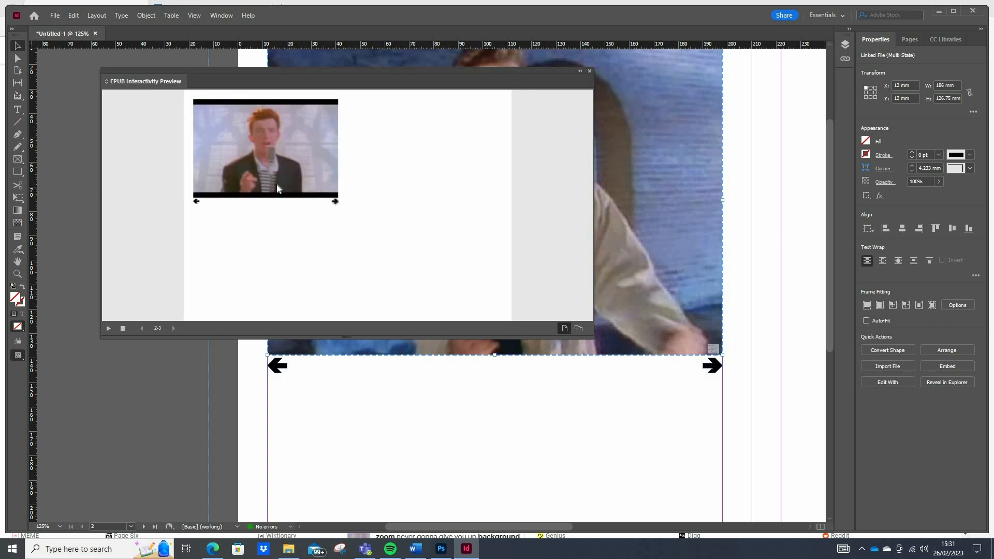